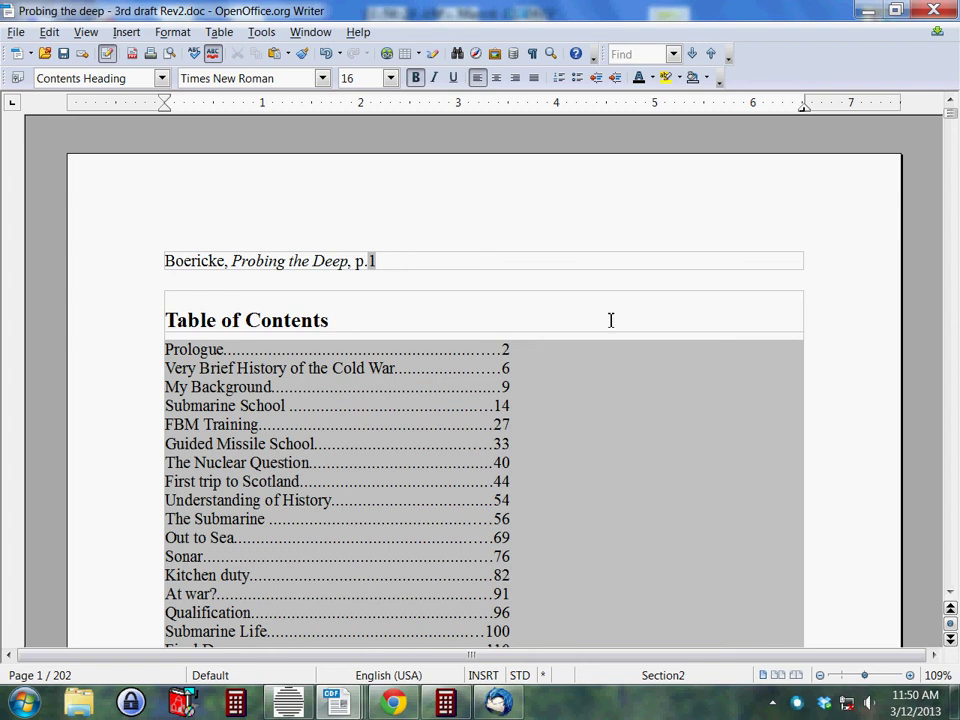
Step: Put the cursor on page 2's empty line below the Table of Contents heading
{"action": "scroll", "coordinate": [628, 396], "scroll_direction": "down", "scroll_amount": 13}
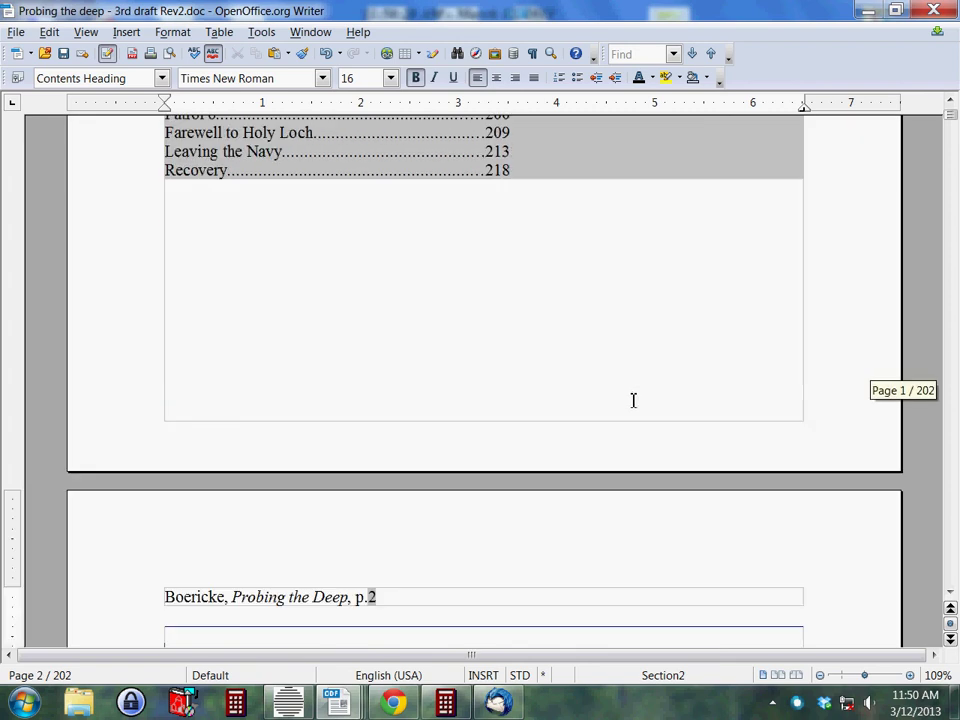
{"action": "scroll", "coordinate": [553, 446], "scroll_direction": "down", "scroll_amount": 3}
{"action": "scroll", "coordinate": [557, 439], "scroll_direction": "up", "scroll_amount": 15}
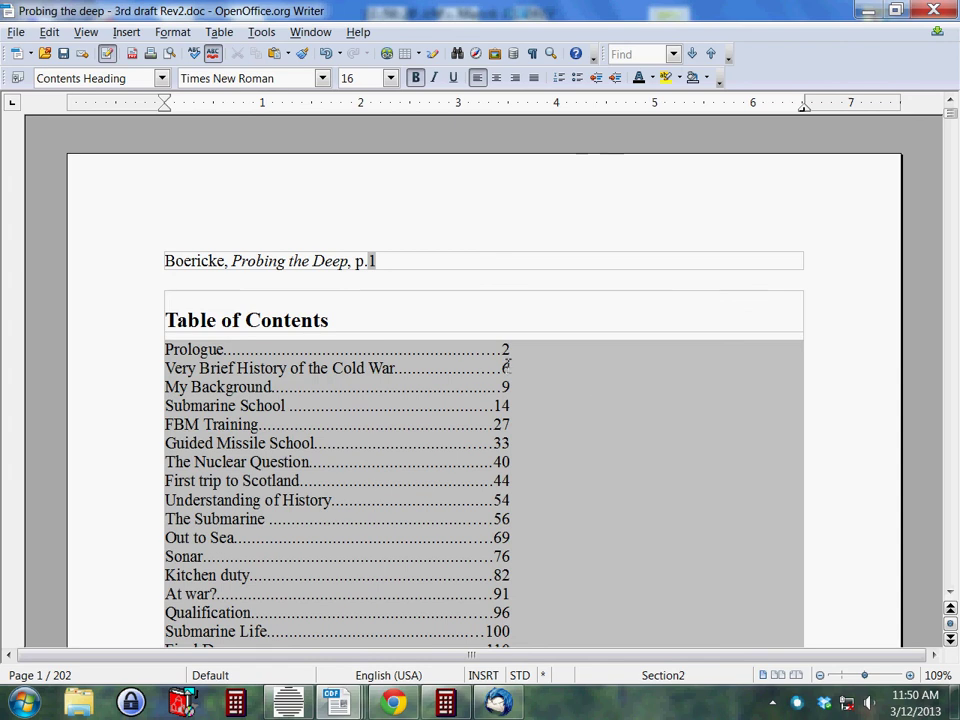
{"action": "scroll", "coordinate": [664, 520], "scroll_direction": "down", "scroll_amount": 8}
{"action": "scroll", "coordinate": [665, 520], "scroll_direction": "down", "scroll_amount": 9}
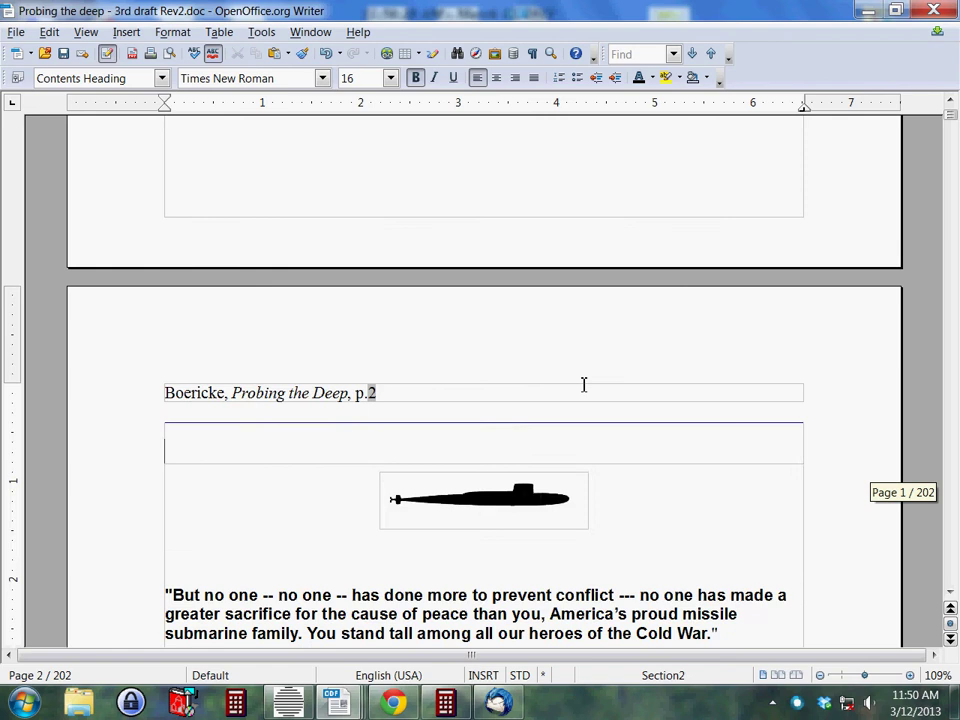
{"action": "scroll", "coordinate": [615, 362], "scroll_direction": "up", "scroll_amount": 15}
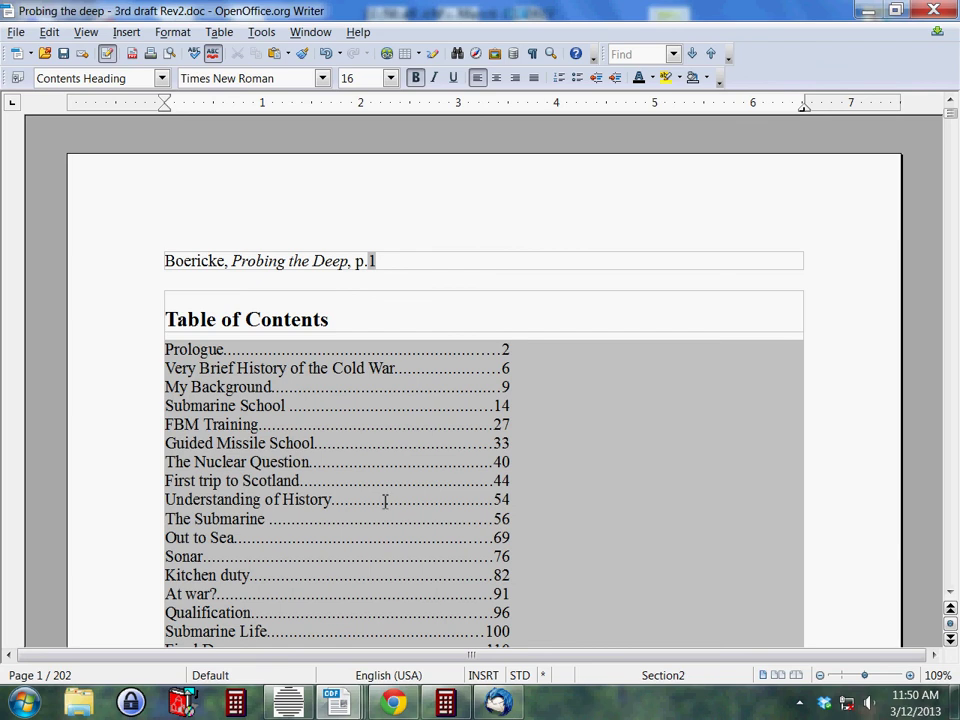
{"action": "scroll", "coordinate": [654, 484], "scroll_direction": "down", "scroll_amount": 4}
{"action": "scroll", "coordinate": [620, 468], "scroll_direction": "up", "scroll_amount": 4}
{"action": "scroll", "coordinate": [578, 472], "scroll_direction": "down", "scroll_amount": 4}
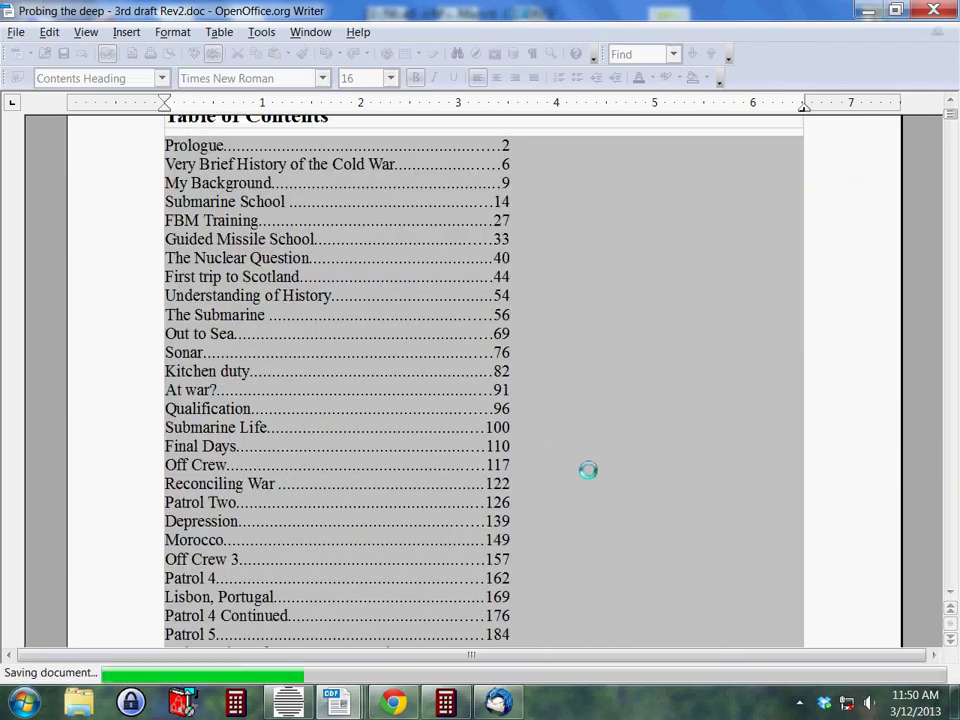
{"action": "scroll", "coordinate": [565, 452], "scroll_direction": "down", "scroll_amount": 1}
{"action": "scroll", "coordinate": [572, 453], "scroll_direction": "down", "scroll_amount": 16}
{"action": "left_click", "coordinate": [342, 361]}
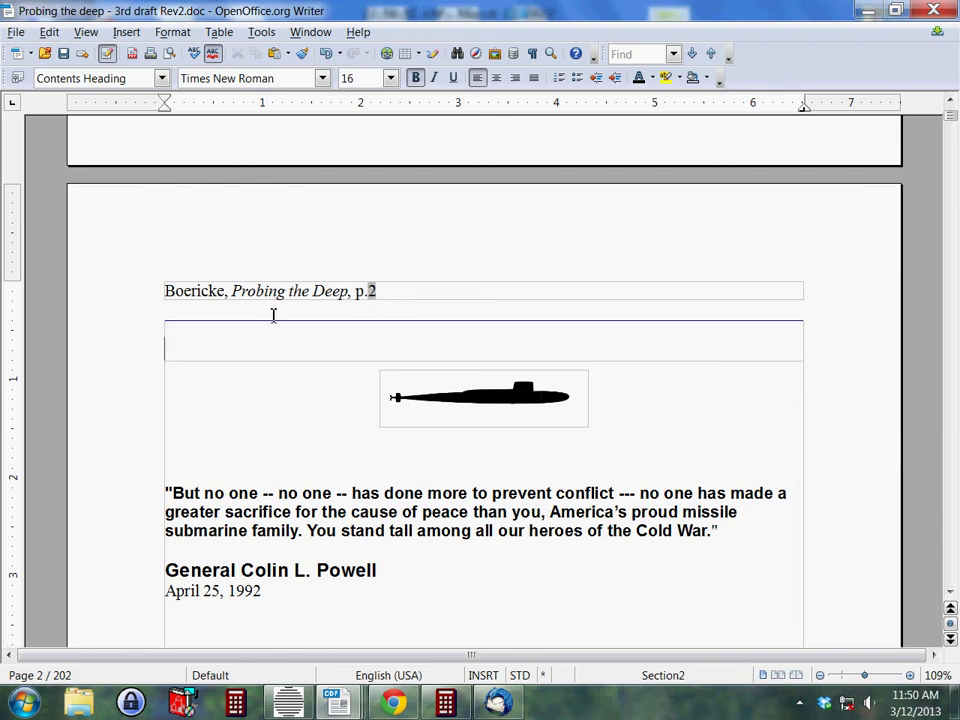
{"action": "scroll", "coordinate": [478, 294], "scroll_direction": "up", "scroll_amount": 8}
{"action": "scroll", "coordinate": [478, 297], "scroll_direction": "up", "scroll_amount": 10}
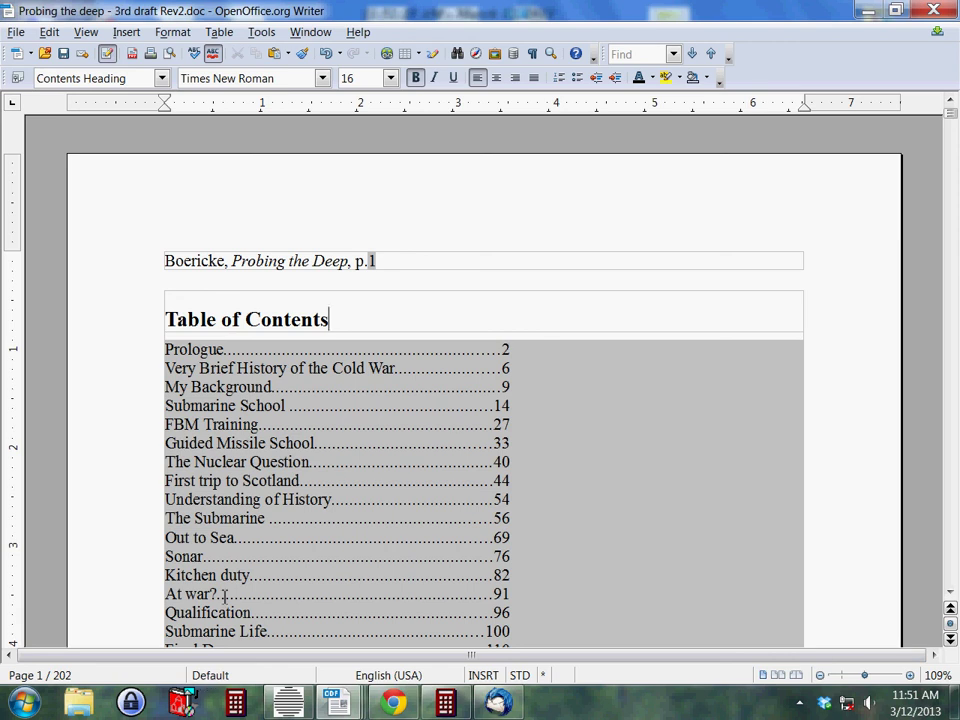
Step: Apply the Index page style to the contents page, then scroll to the document's last page
{"action": "right_click", "coordinate": [209, 677]}
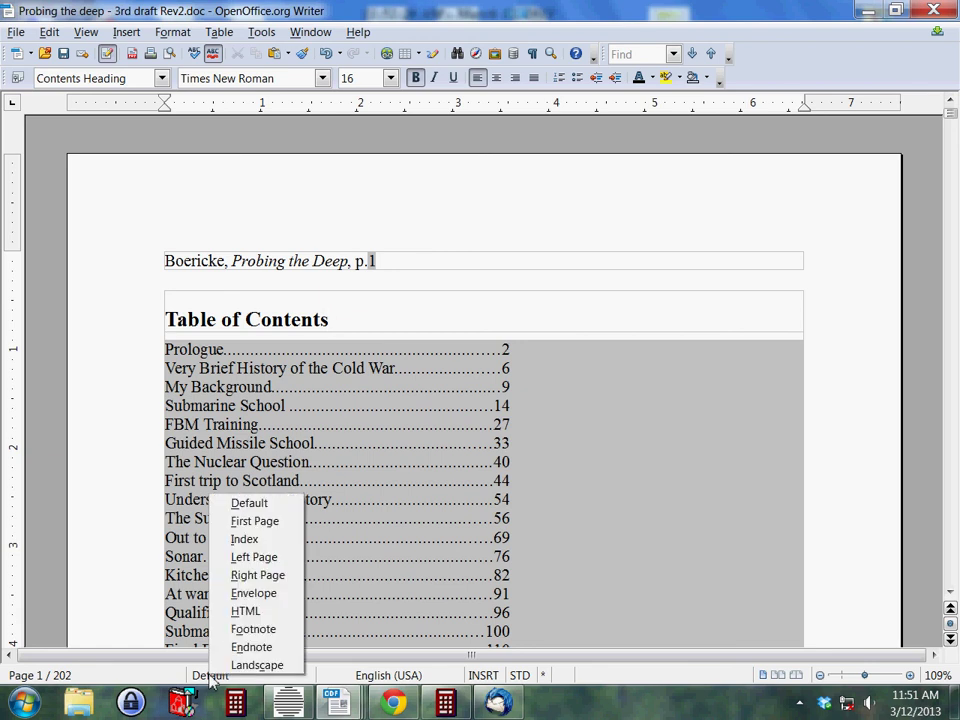
{"action": "left_click", "coordinate": [247, 540]}
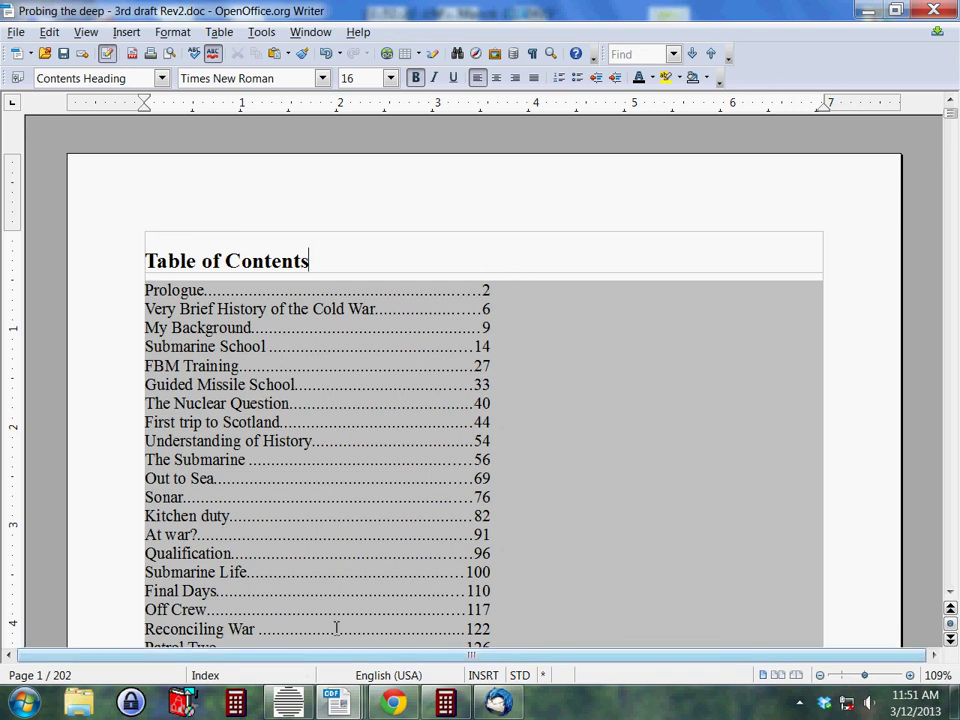
{"action": "scroll", "coordinate": [652, 449], "scroll_direction": "down", "scroll_amount": 2}
{"action": "scroll", "coordinate": [652, 449], "scroll_direction": "down", "scroll_amount": 18}
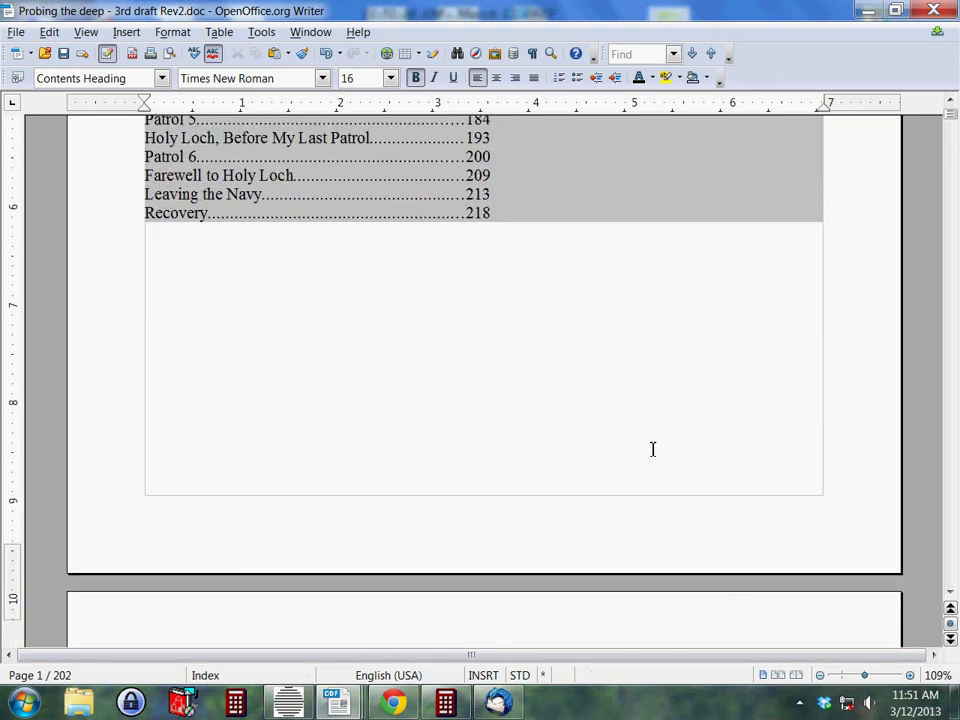
{"action": "scroll", "coordinate": [632, 482], "scroll_direction": "down", "scroll_amount": 4}
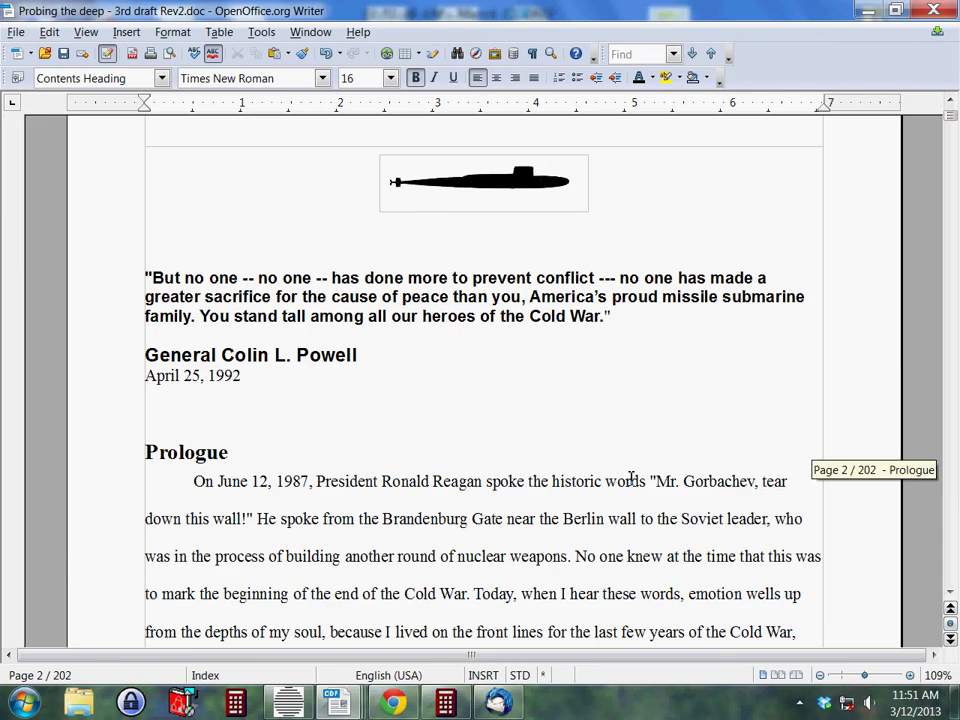
{"action": "scroll", "coordinate": [456, 518], "scroll_direction": "down", "scroll_amount": 4}
{"action": "left_click_drag", "start_coordinate": [949, 122], "coordinate": [948, 590]}
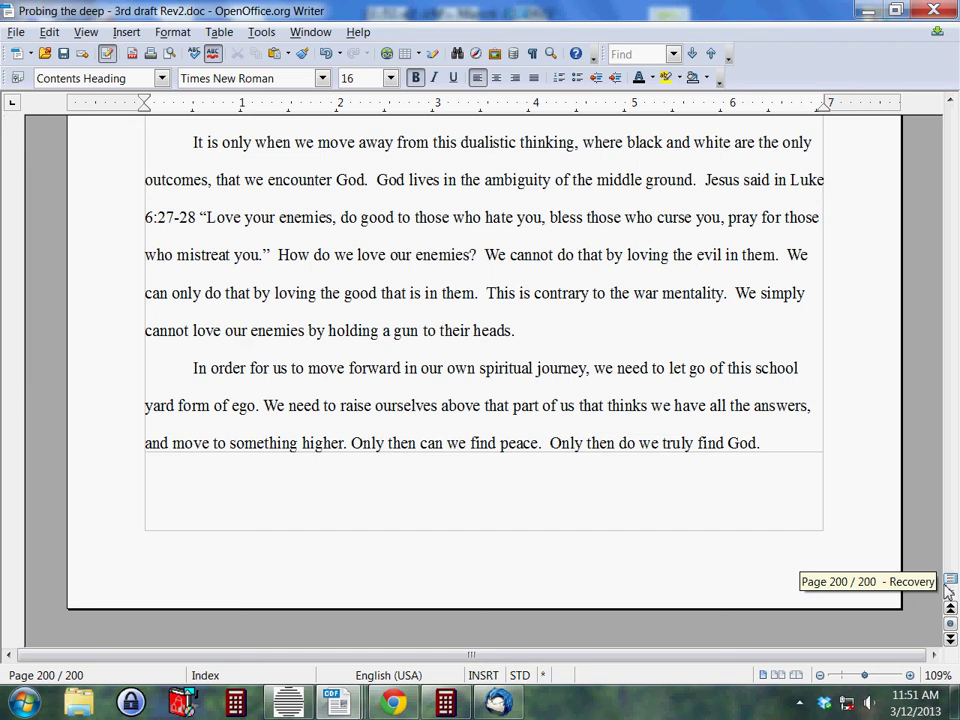
{"action": "left_click", "coordinate": [784, 446]}
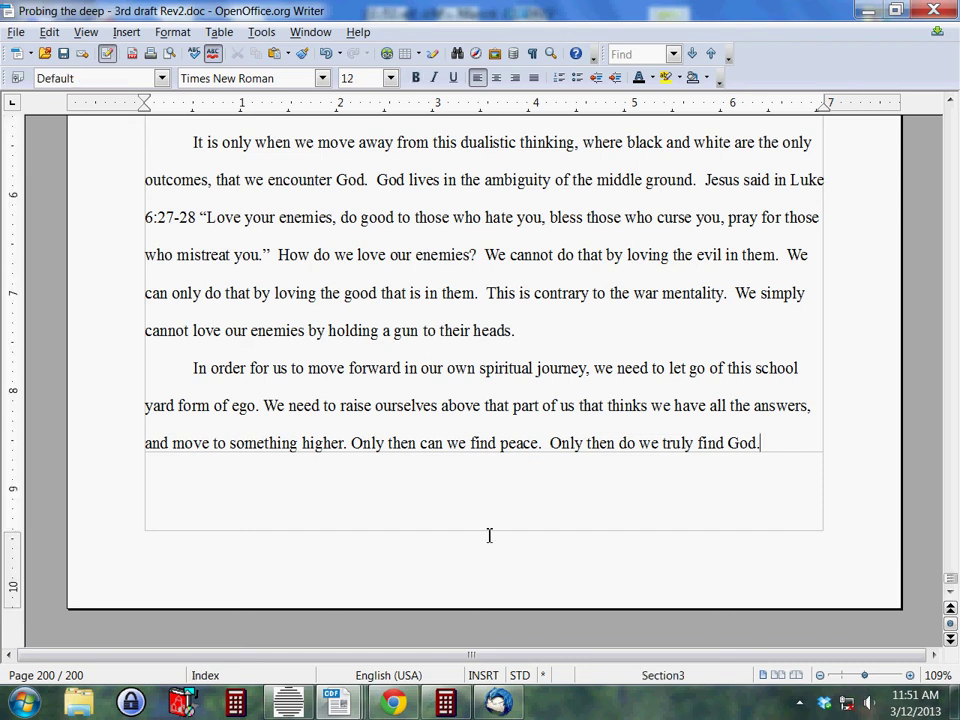
{"action": "scroll", "coordinate": [662, 470], "scroll_direction": "up", "scroll_amount": 10}
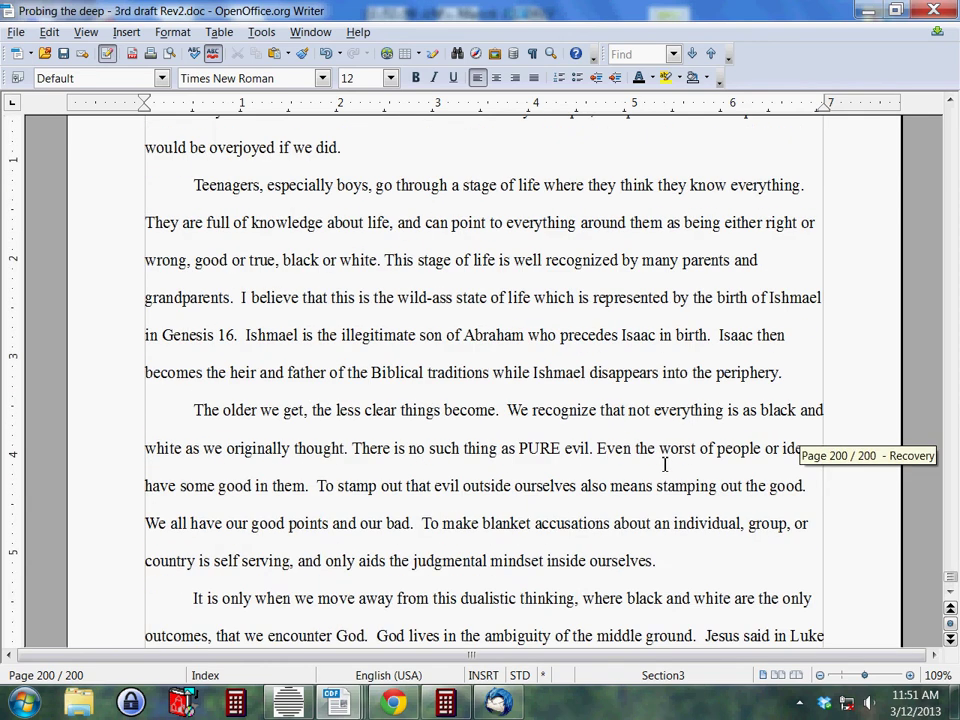
{"action": "scroll", "coordinate": [529, 497], "scroll_direction": "down", "scroll_amount": 10}
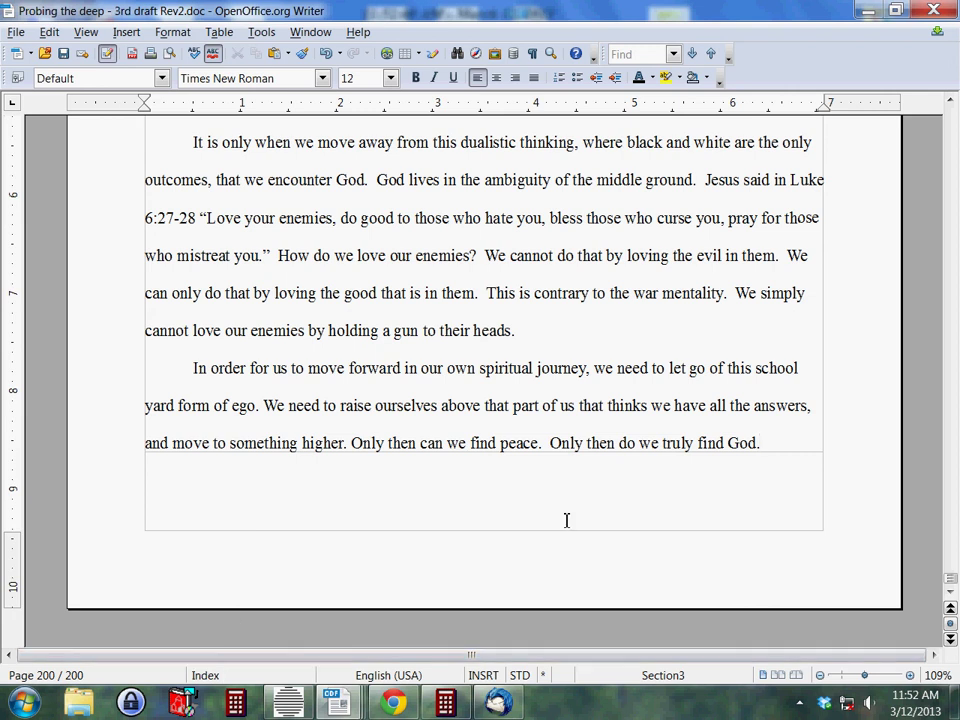
{"action": "scroll", "coordinate": [757, 480], "scroll_direction": "up", "scroll_amount": 2}
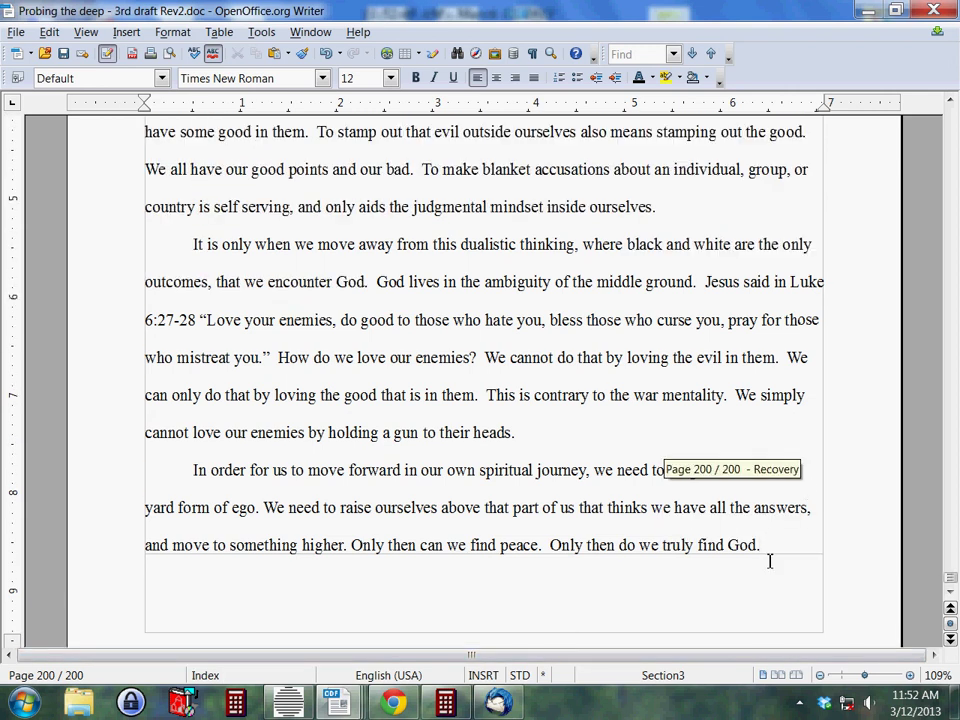
{"action": "scroll", "coordinate": [770, 562], "scroll_direction": "down", "scroll_amount": 1}
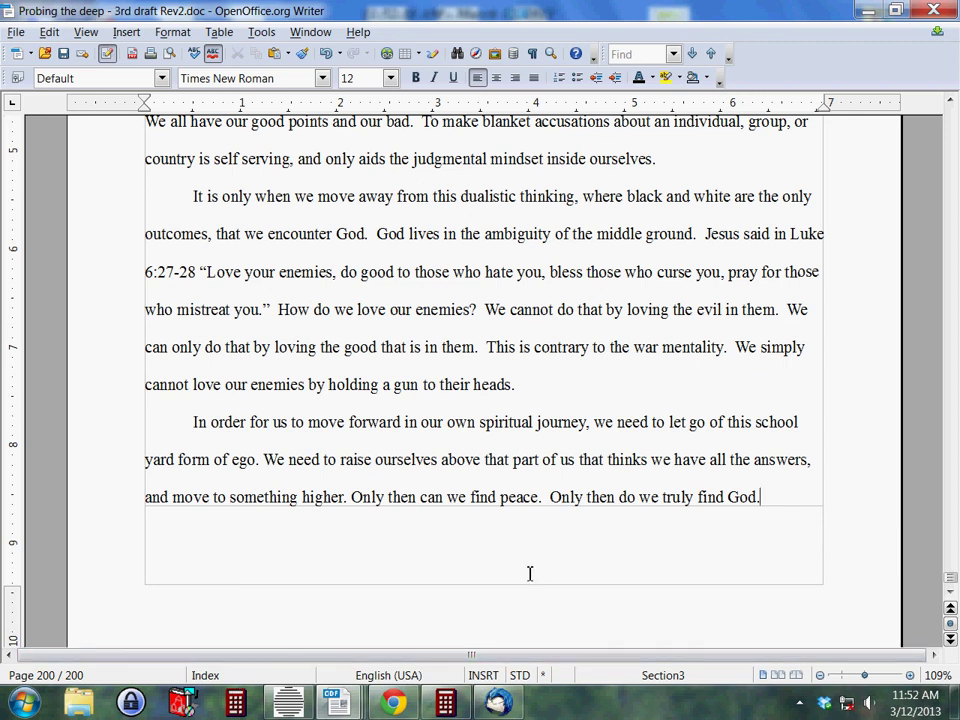
{"action": "scroll", "coordinate": [664, 478], "scroll_direction": "down", "scroll_amount": 3}
{"action": "scroll", "coordinate": [664, 478], "scroll_direction": "up", "scroll_amount": 9}
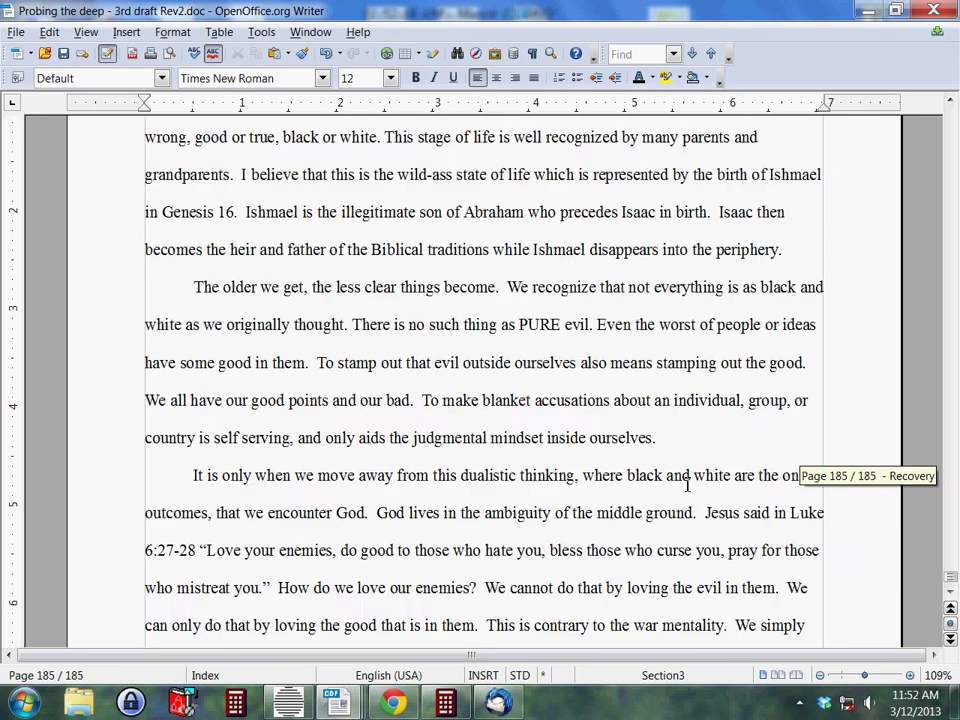
{"action": "left_click_drag", "start_coordinate": [950, 577], "coordinate": [951, 110]}
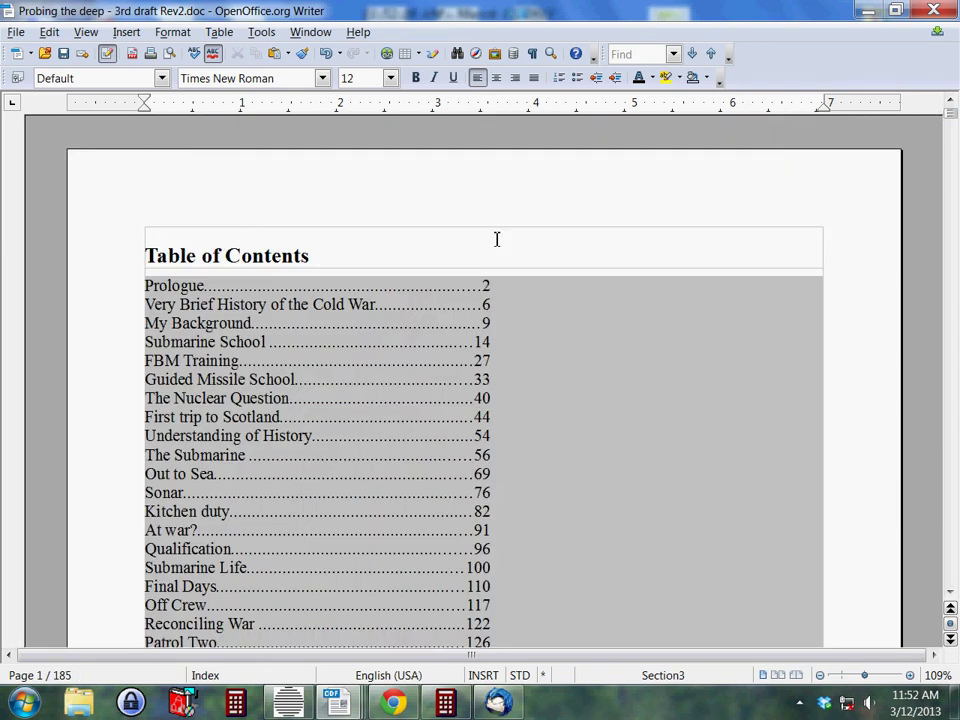
{"action": "scroll", "coordinate": [579, 375], "scroll_direction": "down", "scroll_amount": 20}
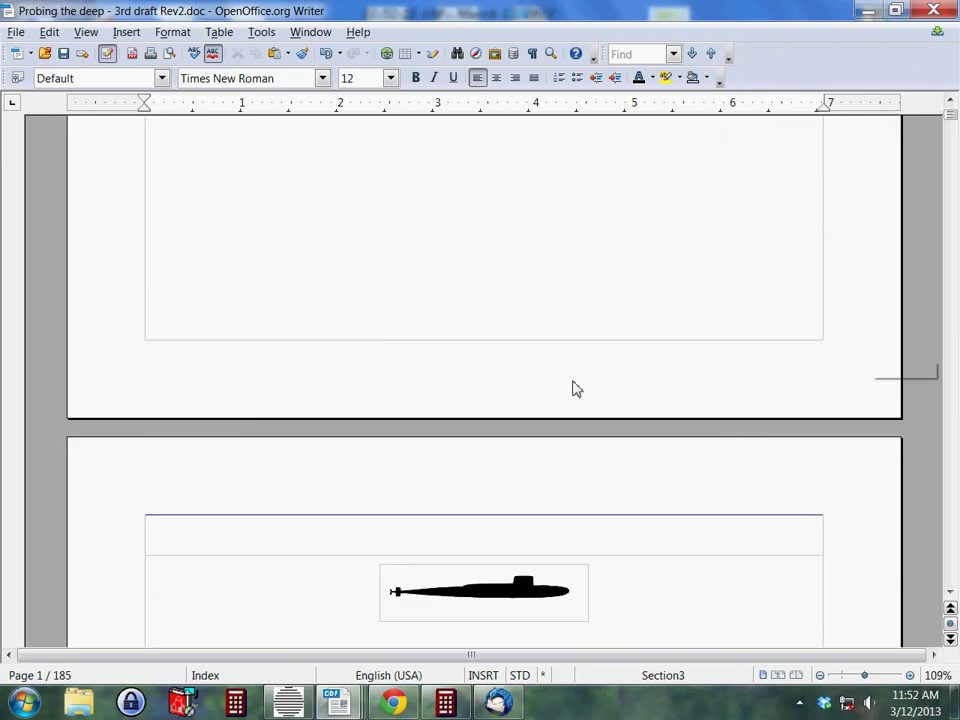
{"action": "scroll", "coordinate": [514, 407], "scroll_direction": "up", "scroll_amount": 2}
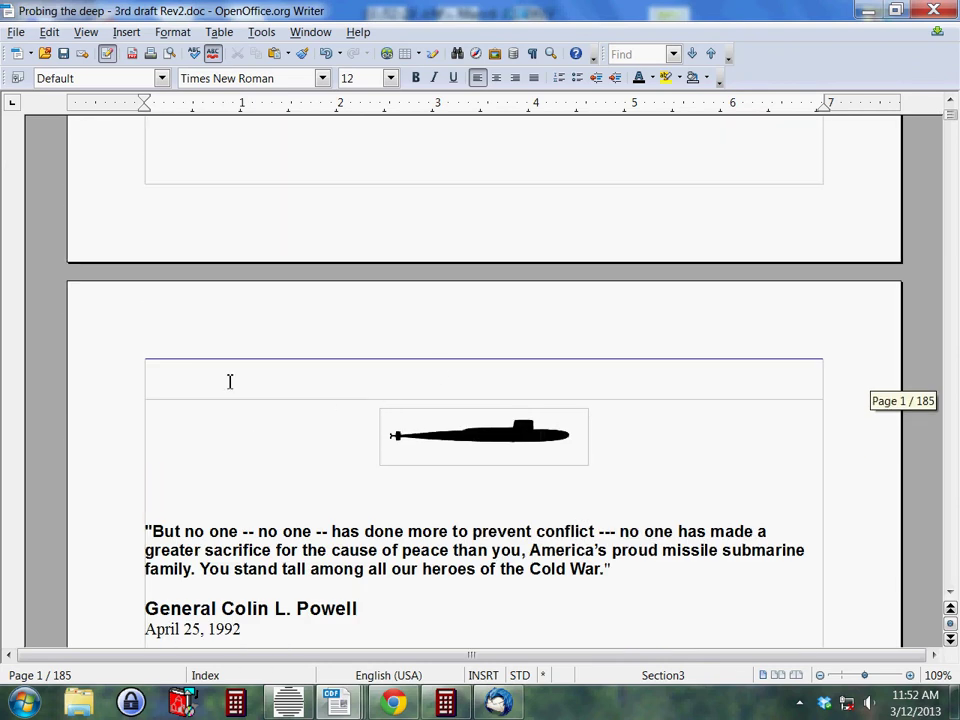
{"action": "scroll", "coordinate": [465, 330], "scroll_direction": "up", "scroll_amount": 15}
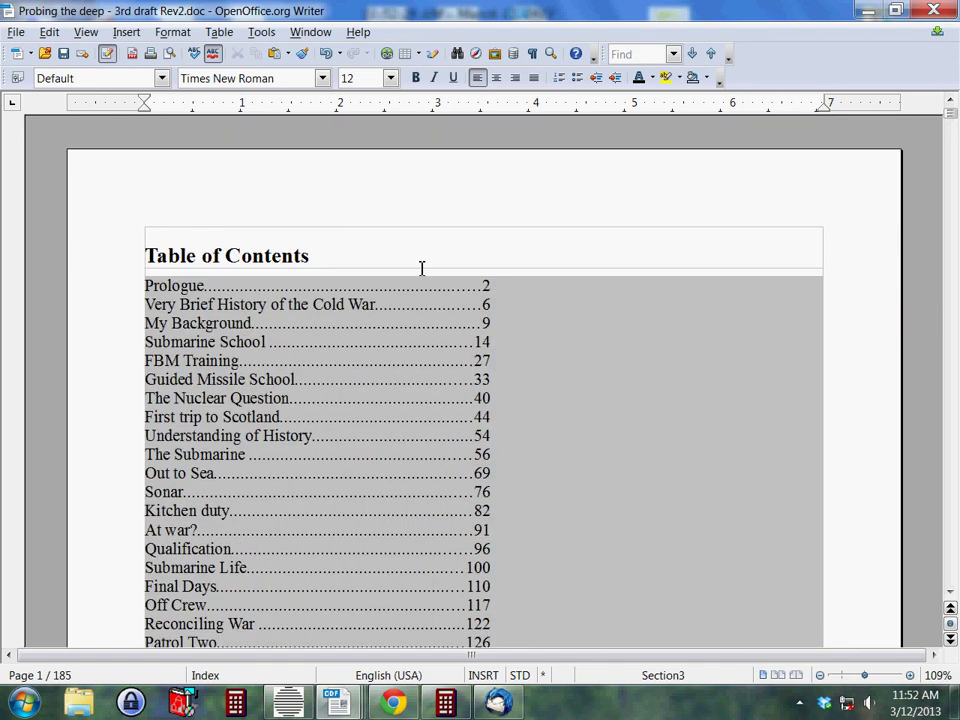
{"action": "scroll", "coordinate": [538, 267], "scroll_direction": "down", "scroll_amount": 16}
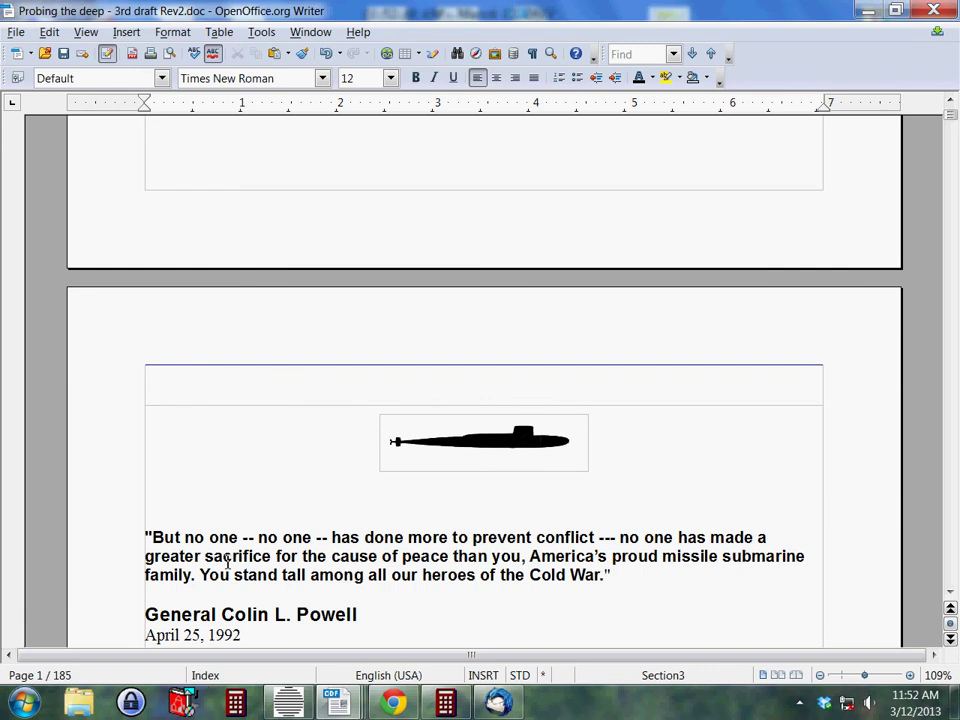
Step: Delete the existing page break before page 2's empty line
{"action": "left_click", "coordinate": [214, 396]}
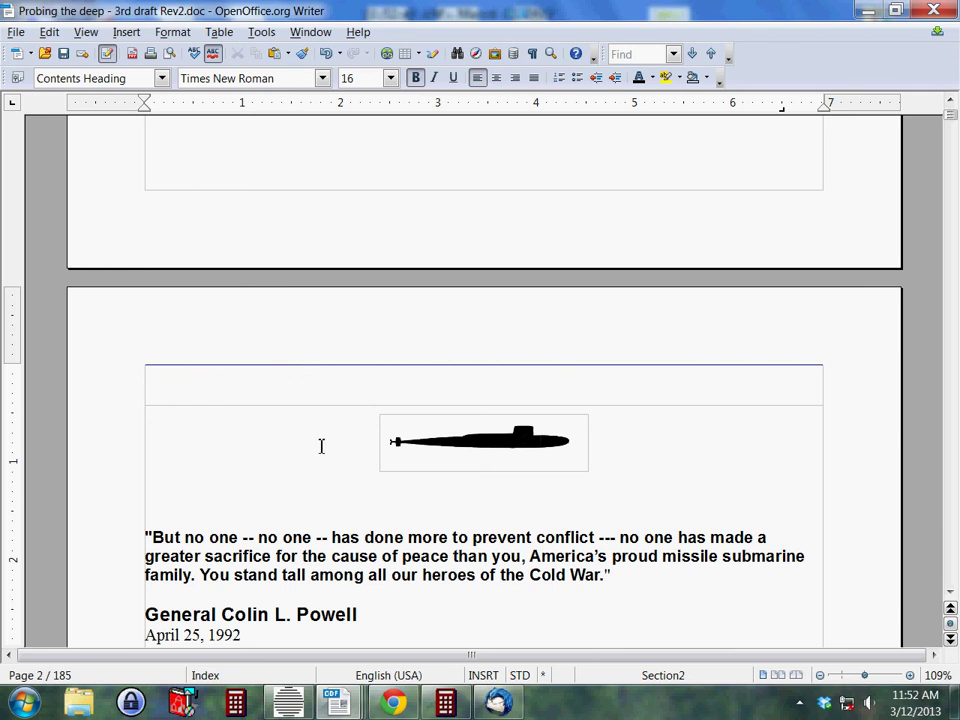
{"action": "key", "text": "BackSpace"}
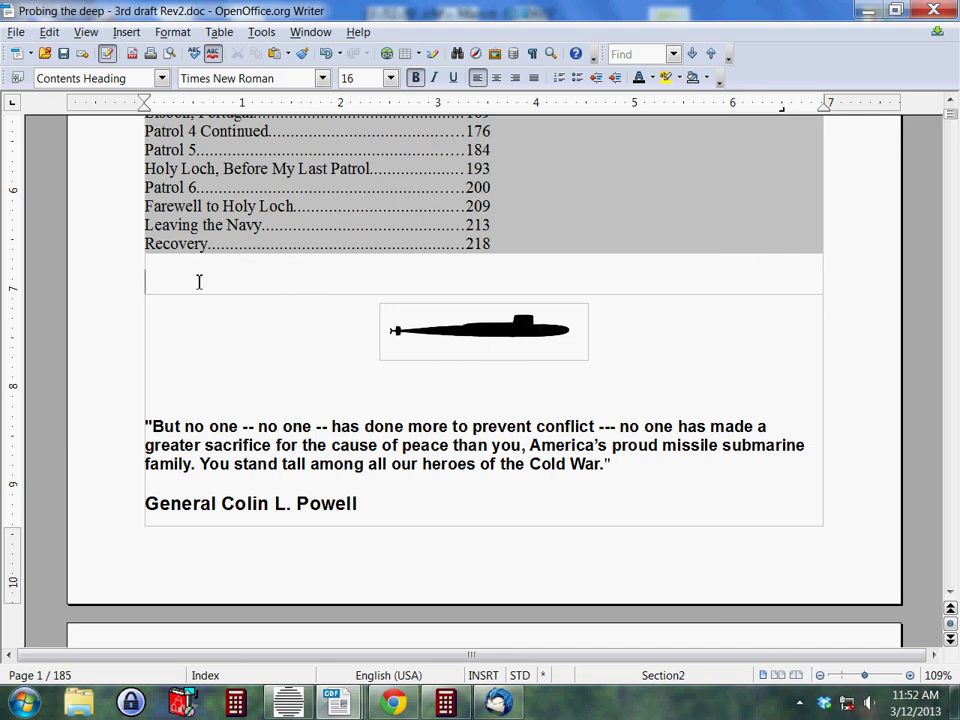
{"action": "scroll", "coordinate": [529, 270], "scroll_direction": "up", "scroll_amount": 1}
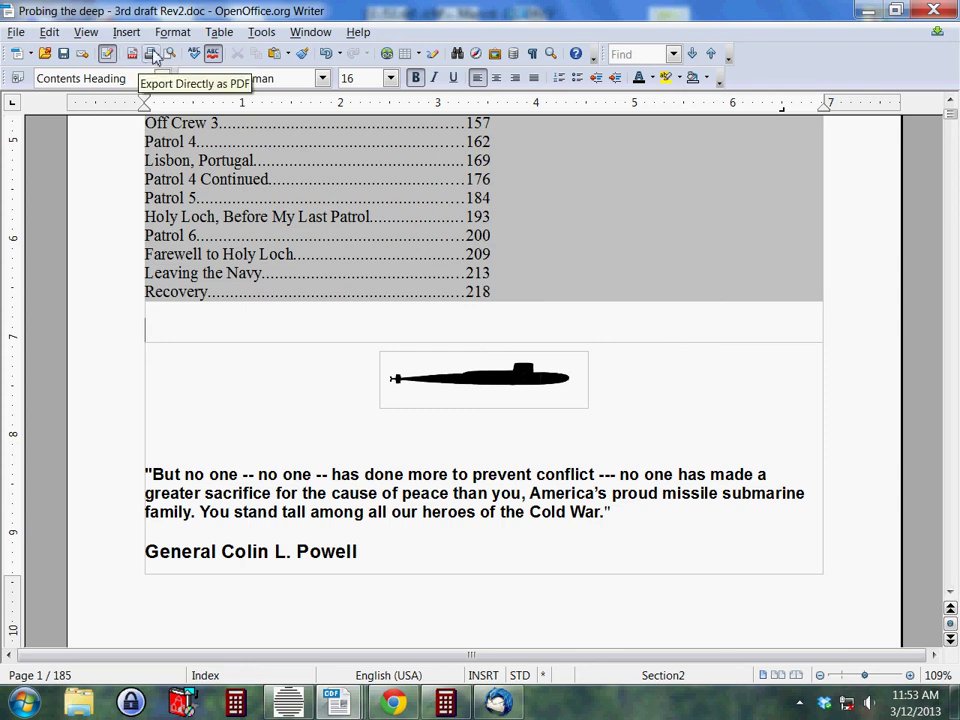
Step: Insert a manual page break using the Default style with page numbering restarting at 1
{"action": "left_click", "coordinate": [127, 33]}
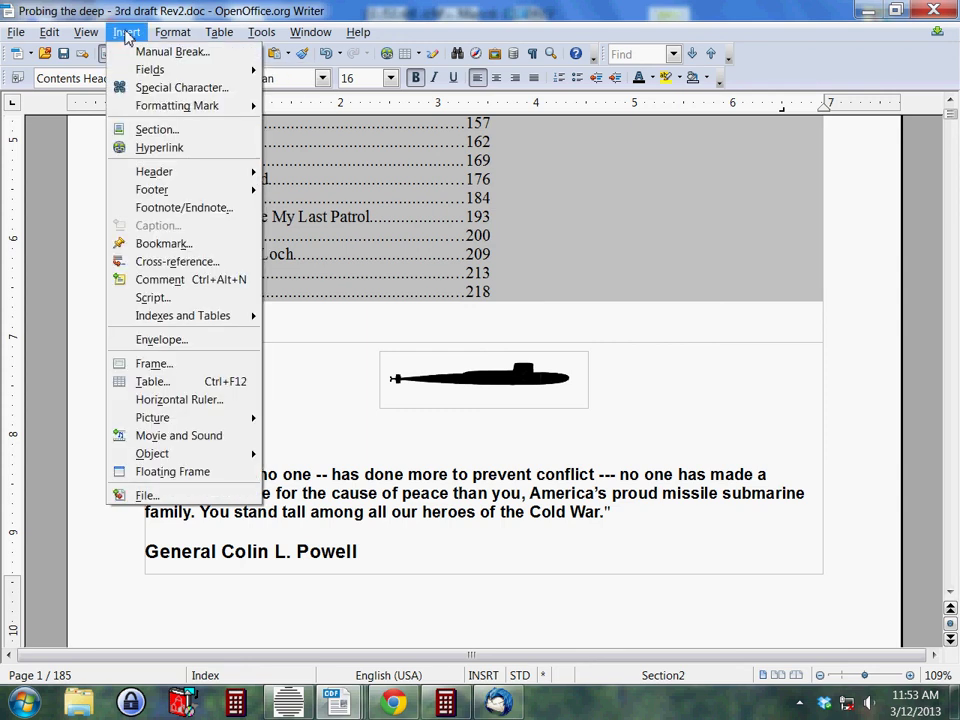
{"action": "left_click", "coordinate": [158, 52]}
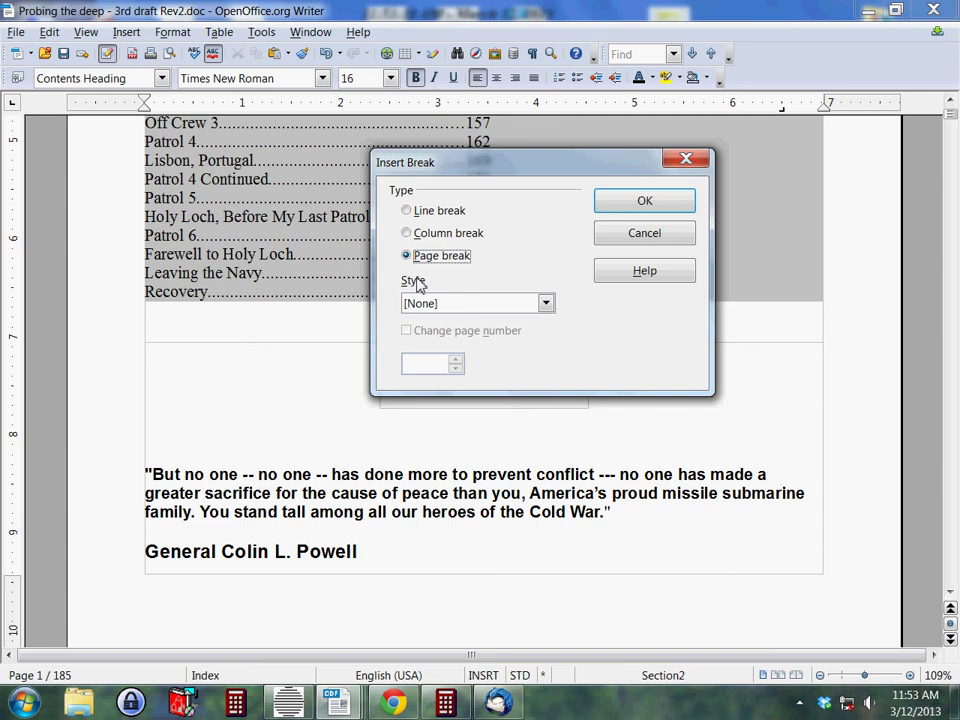
{"action": "left_click", "coordinate": [547, 305]}
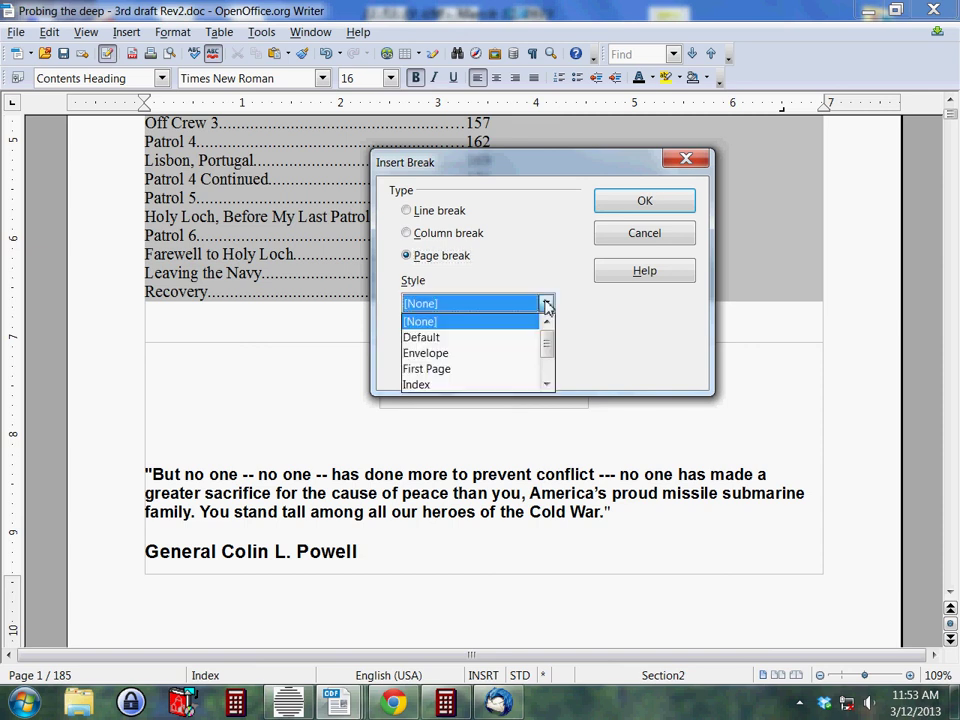
{"action": "left_click", "coordinate": [419, 340]}
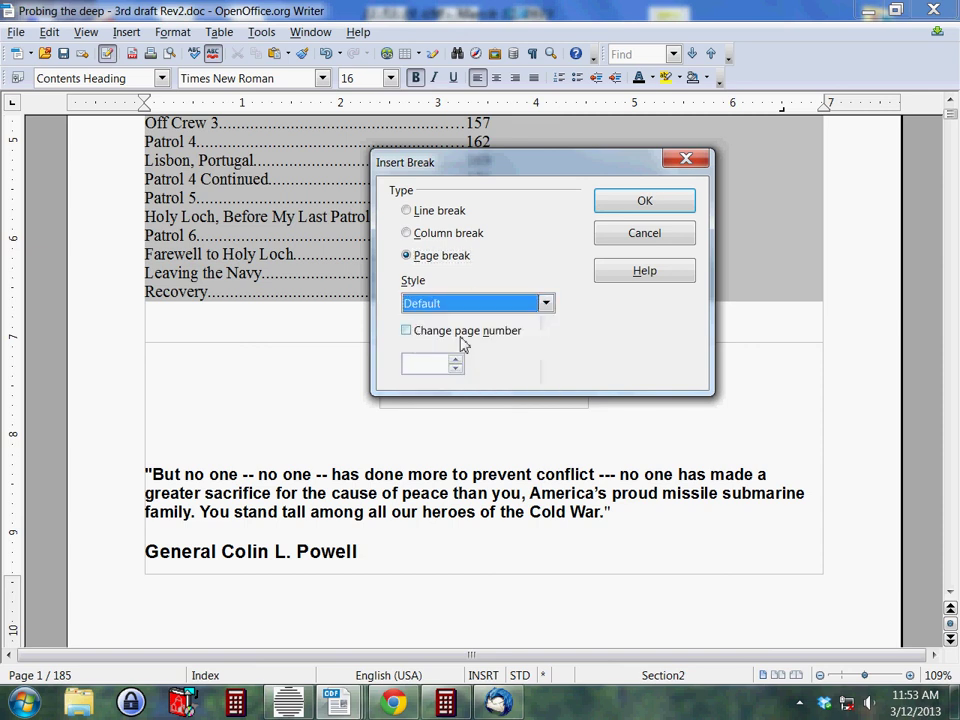
{"action": "left_click", "coordinate": [406, 332]}
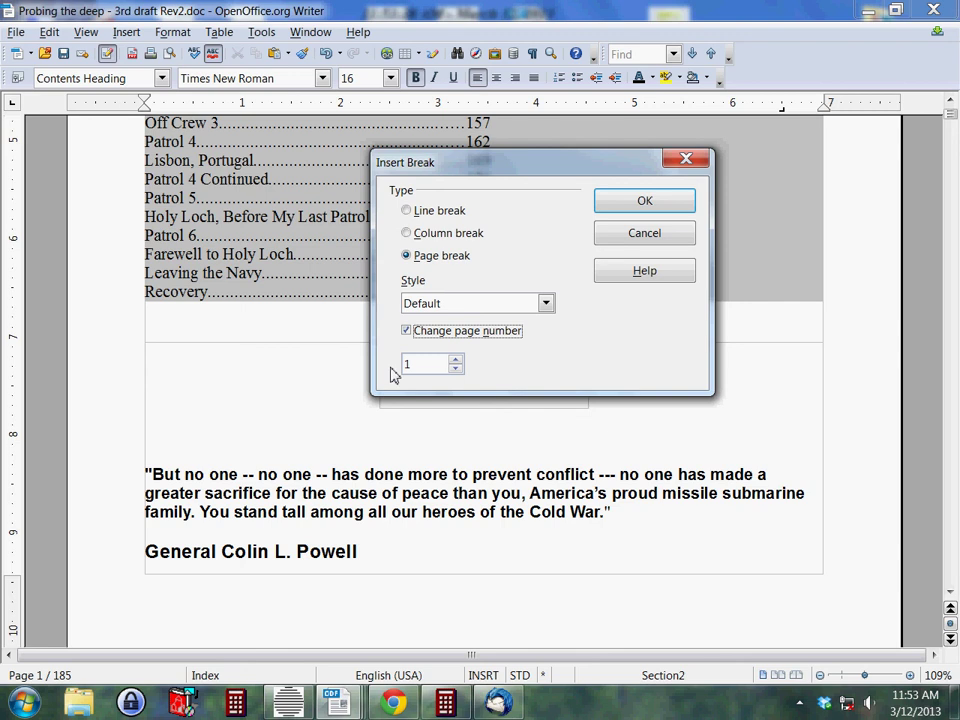
{"action": "left_click", "coordinate": [643, 202]}
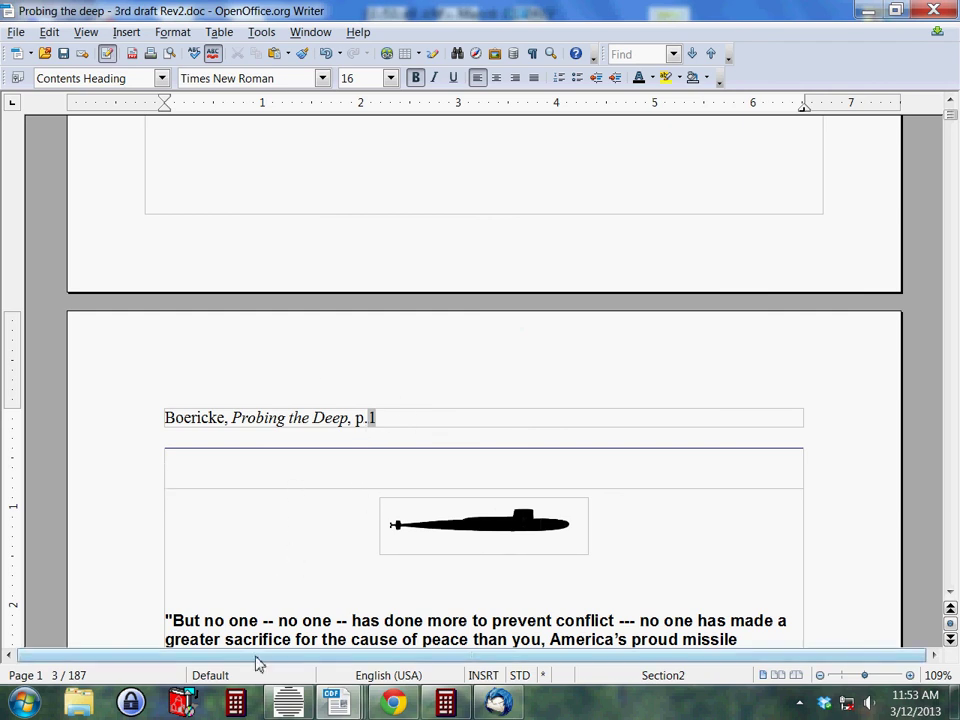
Step: Return to page 1 and place the cursor inside the table of contents
{"action": "scroll", "coordinate": [465, 422], "scroll_direction": "up", "scroll_amount": 15}
{"action": "scroll", "coordinate": [469, 424], "scroll_direction": "up", "scroll_amount": 7}
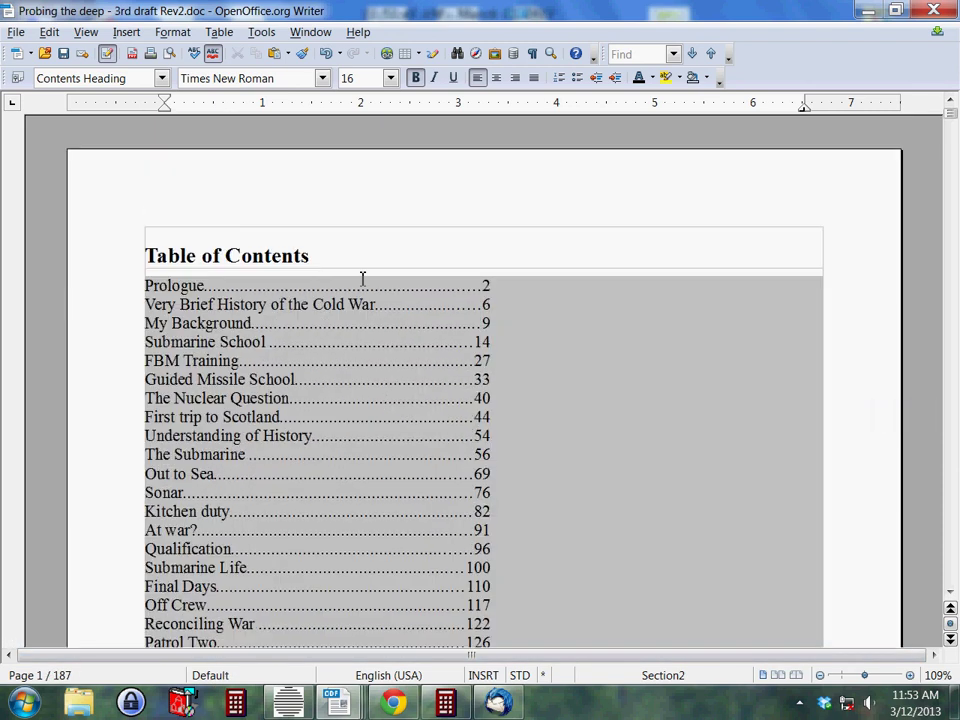
{"action": "left_click", "coordinate": [291, 274]}
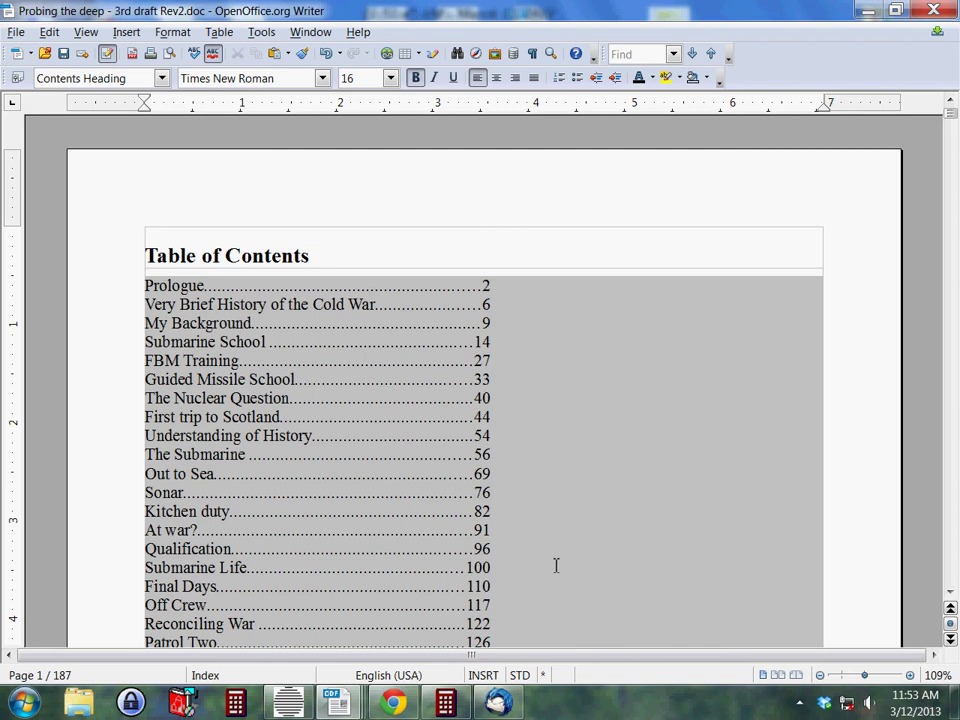
{"action": "scroll", "coordinate": [556, 566], "scroll_direction": "down", "scroll_amount": 6}
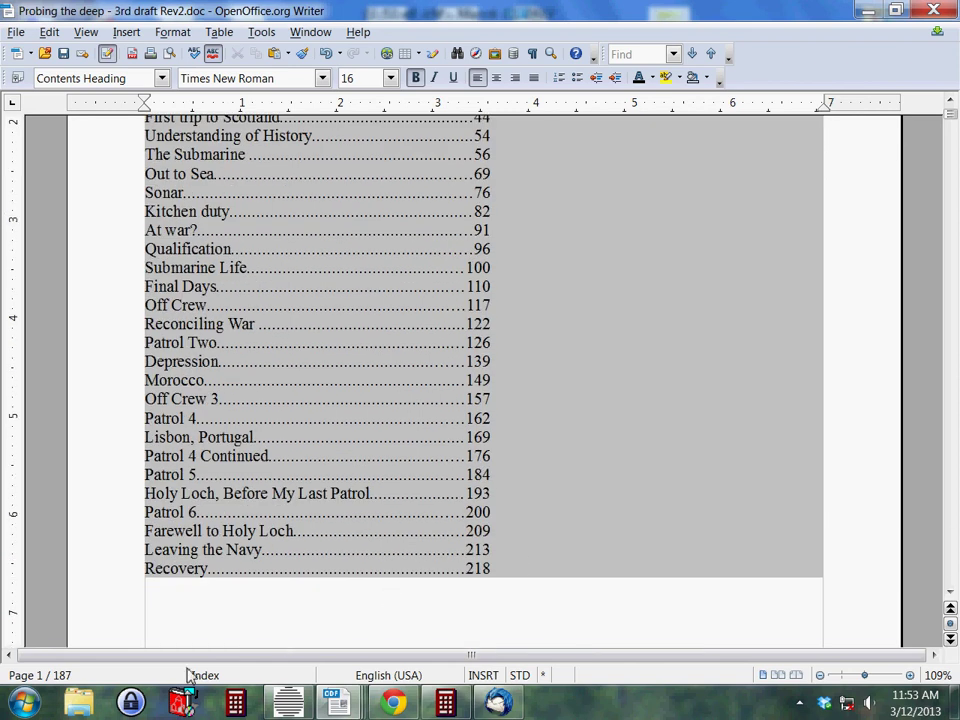
{"action": "scroll", "coordinate": [705, 377], "scroll_direction": "up", "scroll_amount": 6}
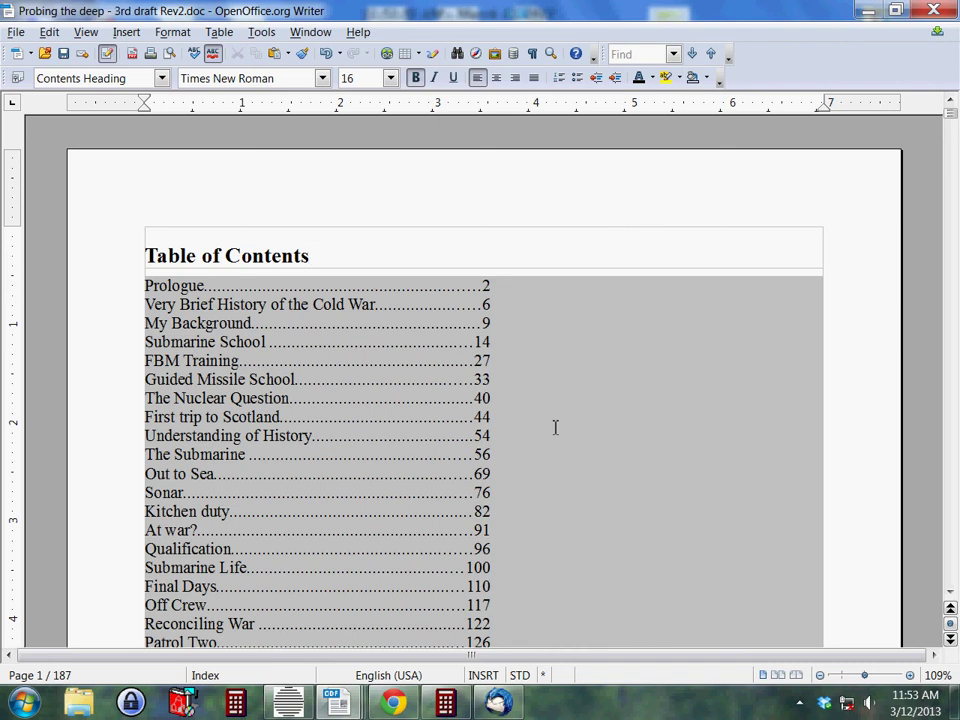
{"action": "scroll", "coordinate": [661, 410], "scroll_direction": "down", "scroll_amount": 3}
{"action": "scroll", "coordinate": [661, 413], "scroll_direction": "up", "scroll_amount": 3}
{"action": "mouse_move", "coordinate": [941, 118]}
{"action": "left_mouse_down"}
{"action": "mouse_move", "coordinate": [949, 304]}
{"action": "mouse_move", "coordinate": [930, 519]}
{"action": "mouse_move", "coordinate": [935, 588]}
{"action": "mouse_move", "coordinate": [947, 582]}
{"action": "mouse_move", "coordinate": [957, 519]}
{"action": "mouse_move", "coordinate": [949, 104]}
{"action": "left_mouse_up"}
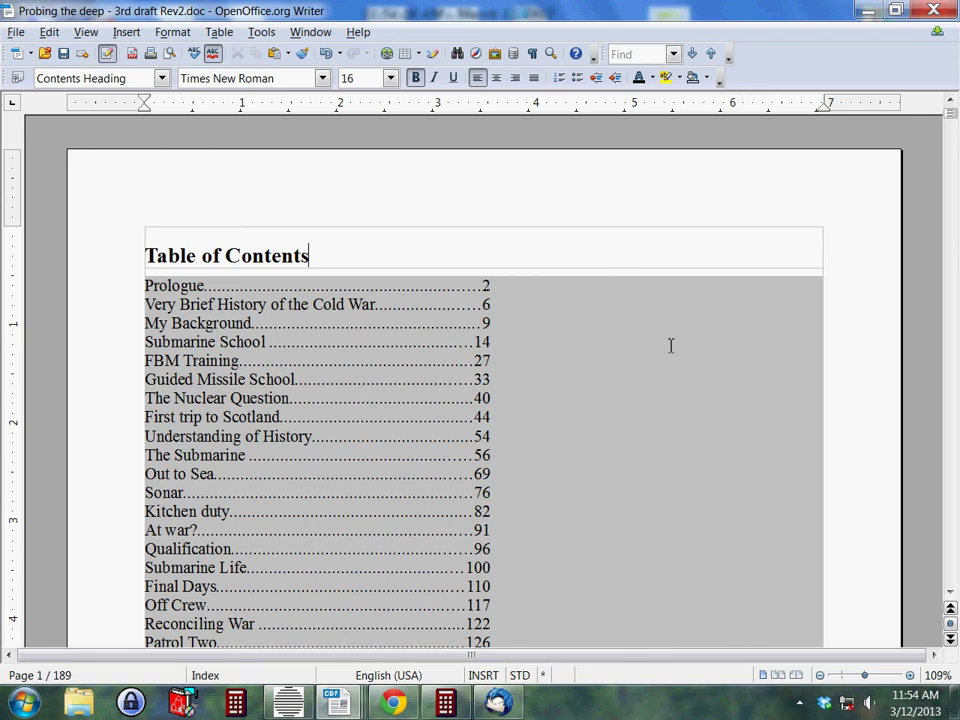
{"action": "scroll", "coordinate": [686, 348], "scroll_direction": "down", "scroll_amount": 5}
{"action": "scroll", "coordinate": [686, 348], "scroll_direction": "up", "scroll_amount": 5}
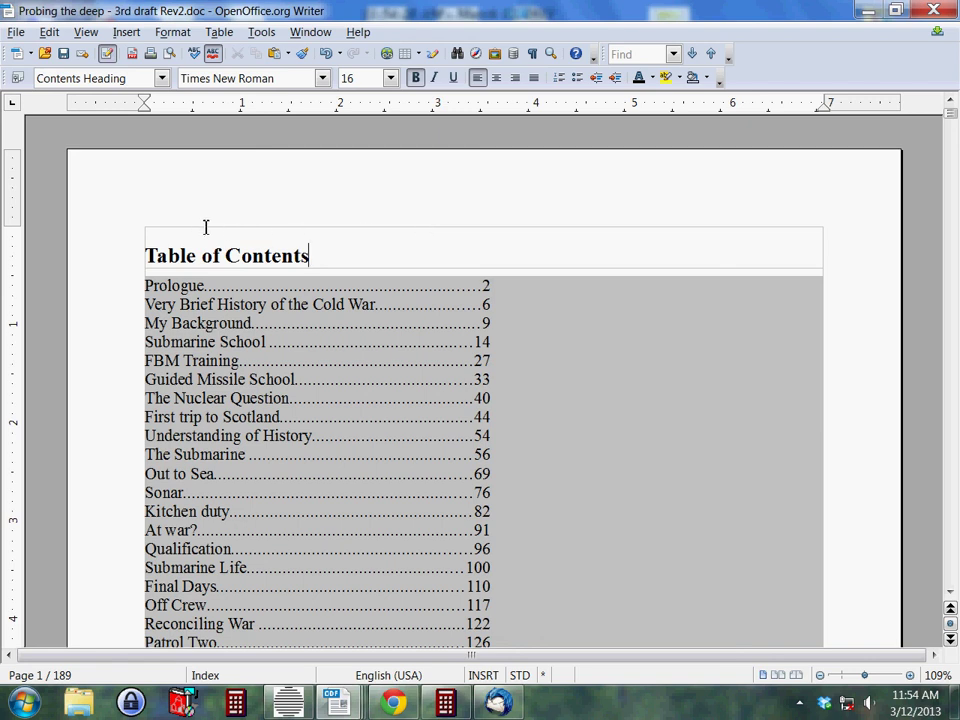
Step: Add a header to the Index page style used by the contents page
{"action": "left_click", "coordinate": [127, 34]}
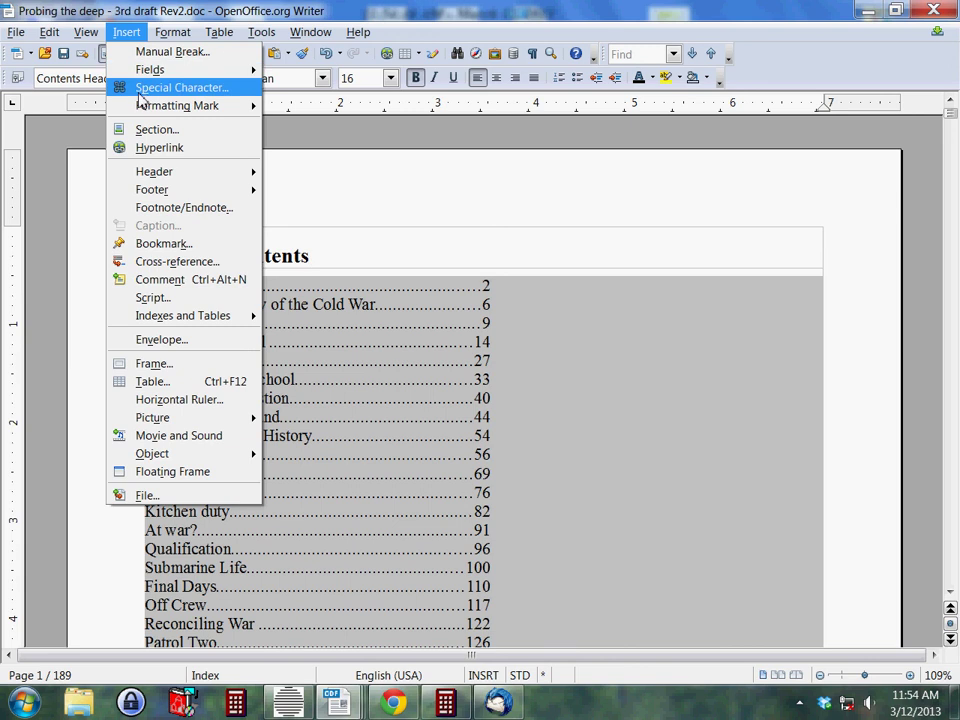
{"action": "mouse_move", "coordinate": [200, 171]}
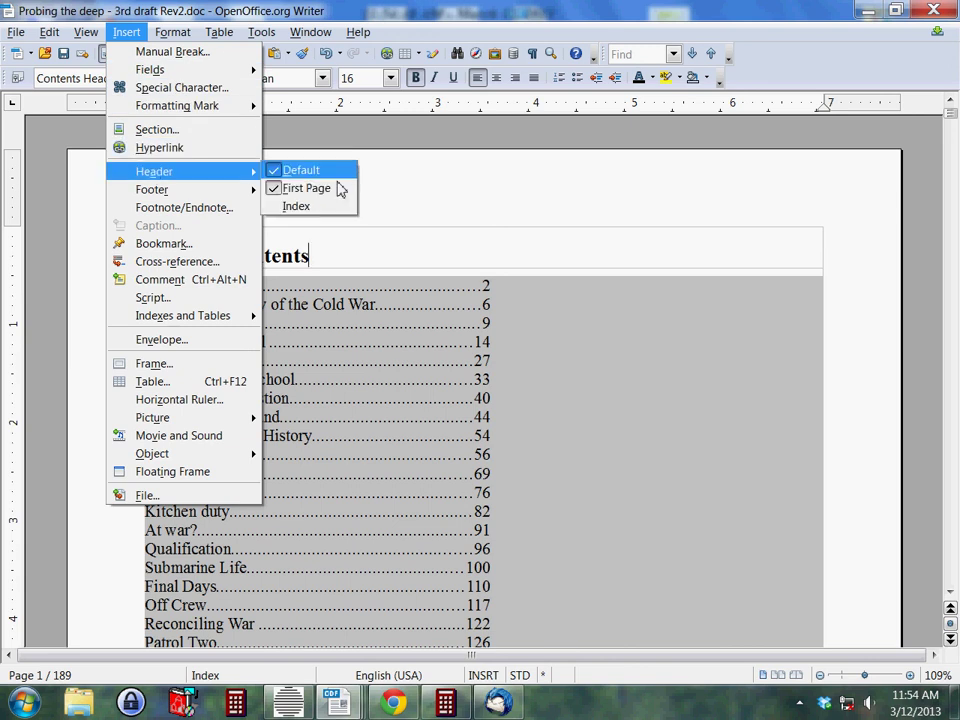
{"action": "left_click", "coordinate": [298, 206]}
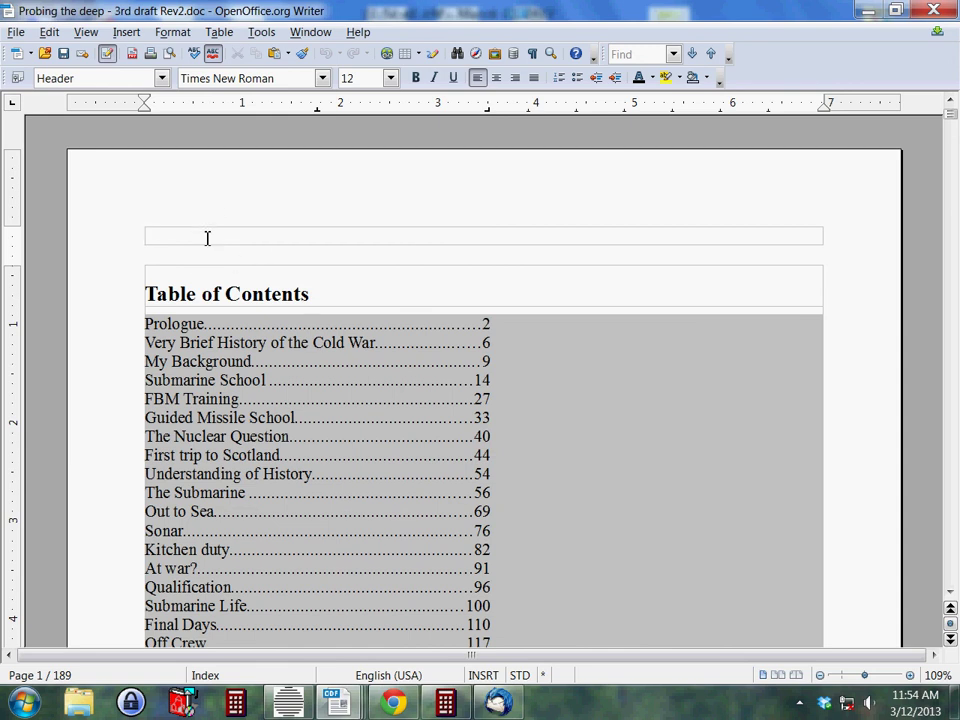
Step: Insert a page number field into the new Index header
{"action": "left_click", "coordinate": [126, 32]}
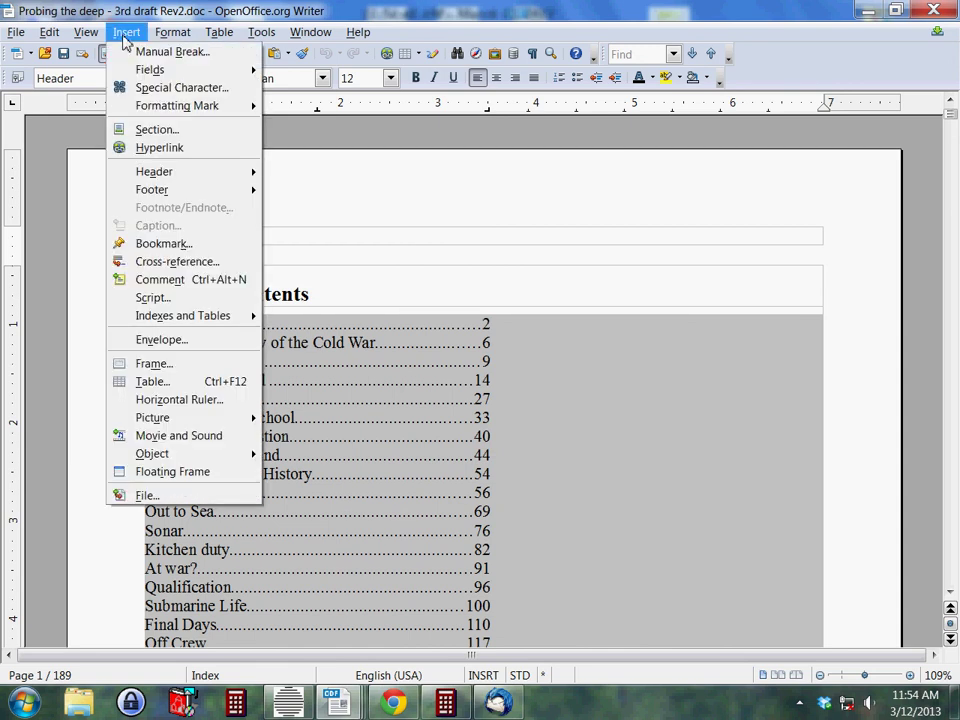
{"action": "mouse_move", "coordinate": [145, 69]}
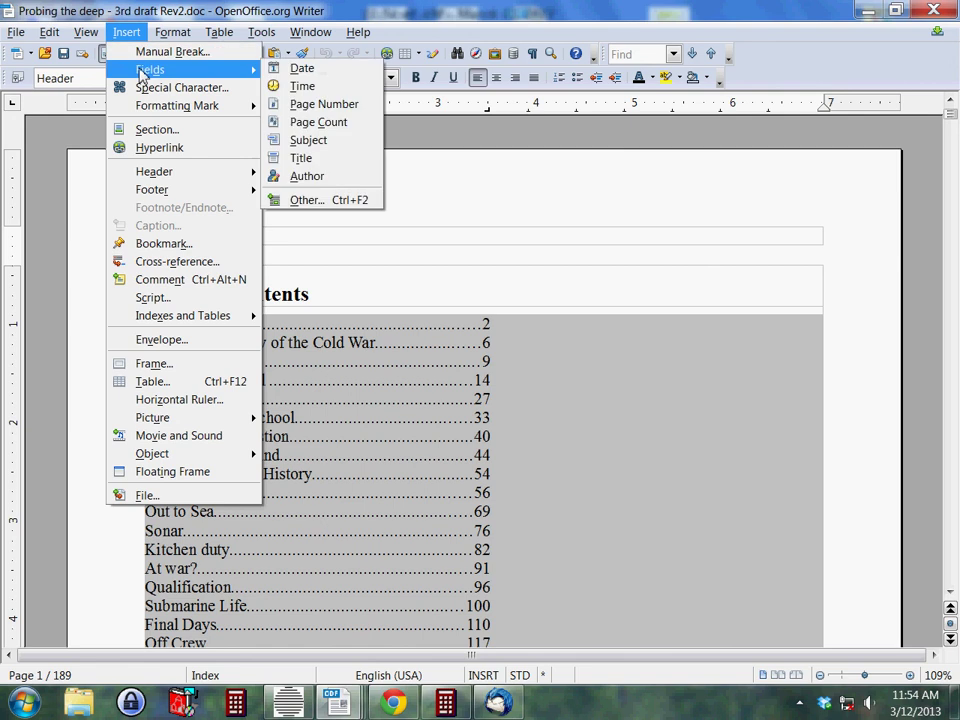
{"action": "left_click", "coordinate": [312, 108]}
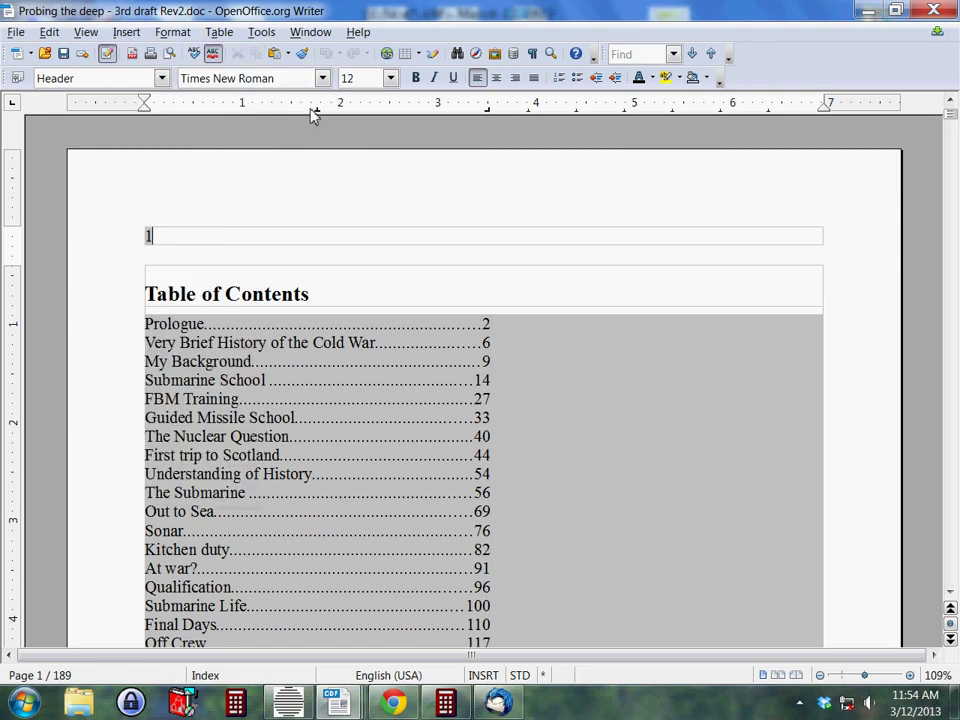
Step: Set the Index page style's number format to lowercase Roman numerals (i, ii, iii)
{"action": "right_click", "coordinate": [149, 243]}
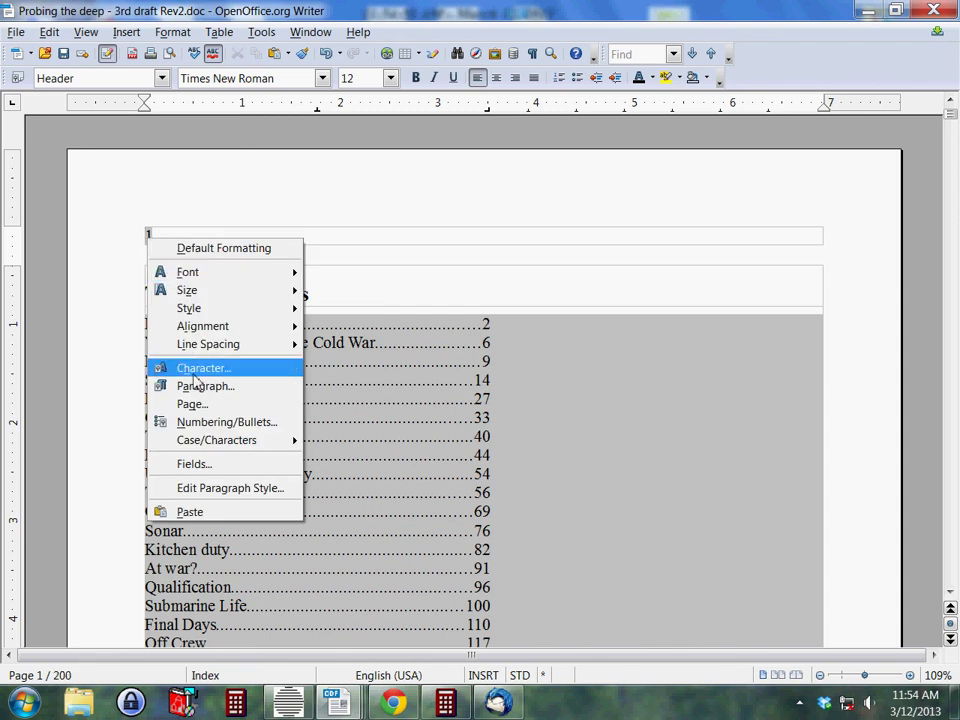
{"action": "left_click", "coordinate": [190, 404]}
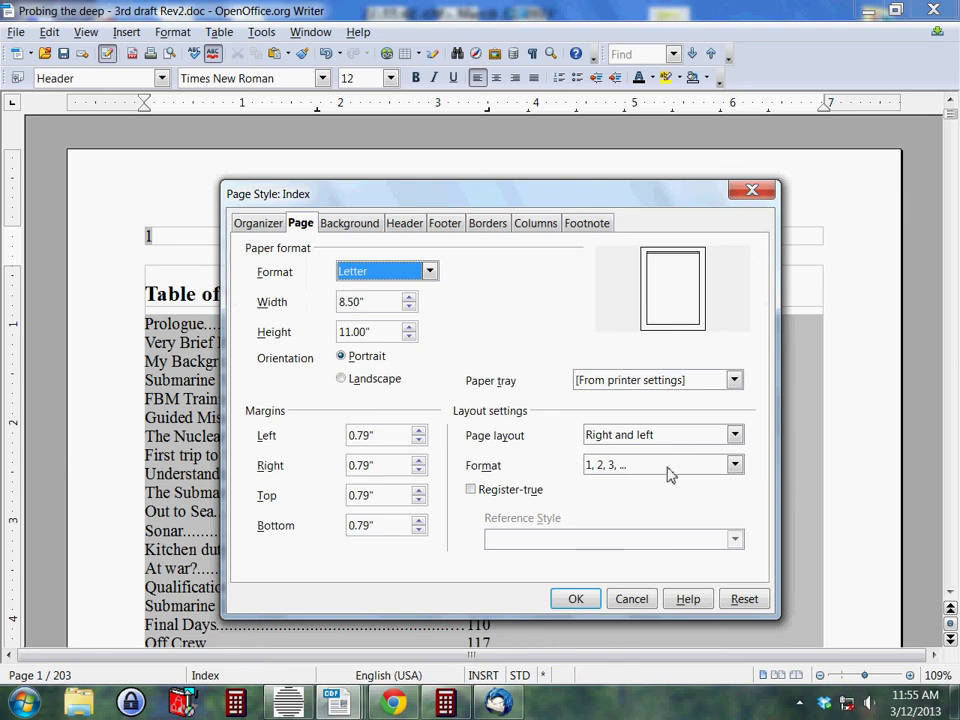
{"action": "left_click", "coordinate": [735, 464]}
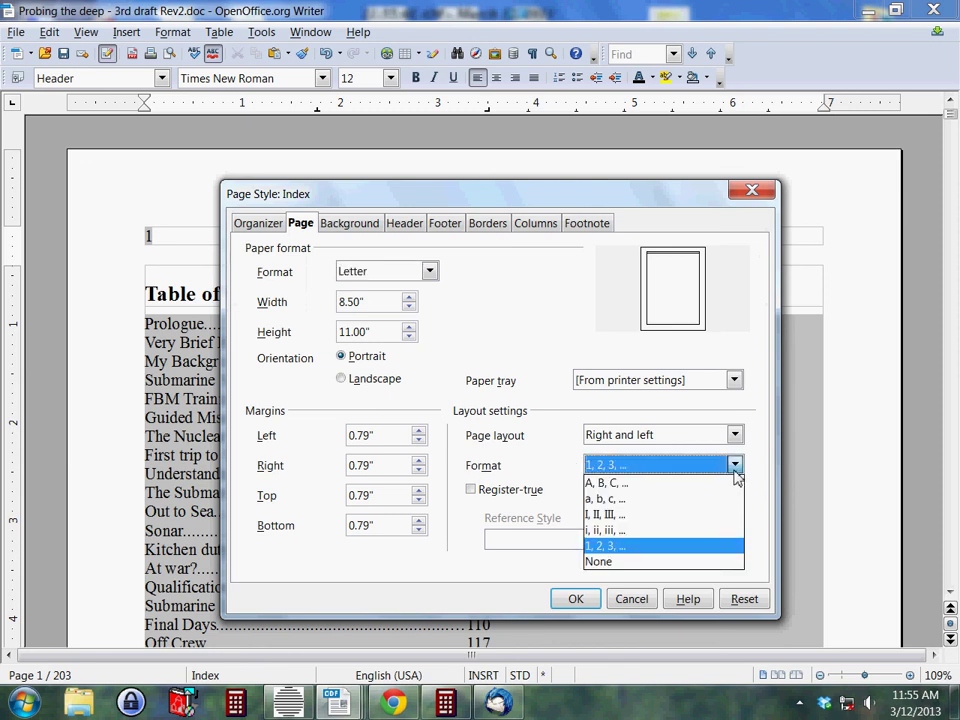
{"action": "left_click", "coordinate": [604, 531]}
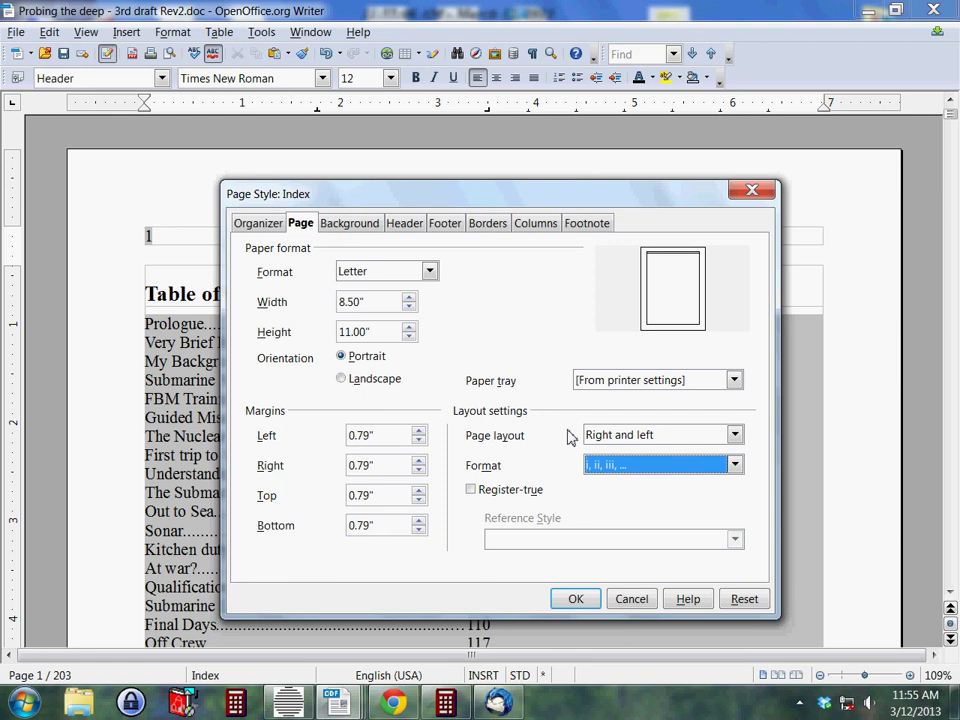
{"action": "left_click", "coordinate": [575, 600]}
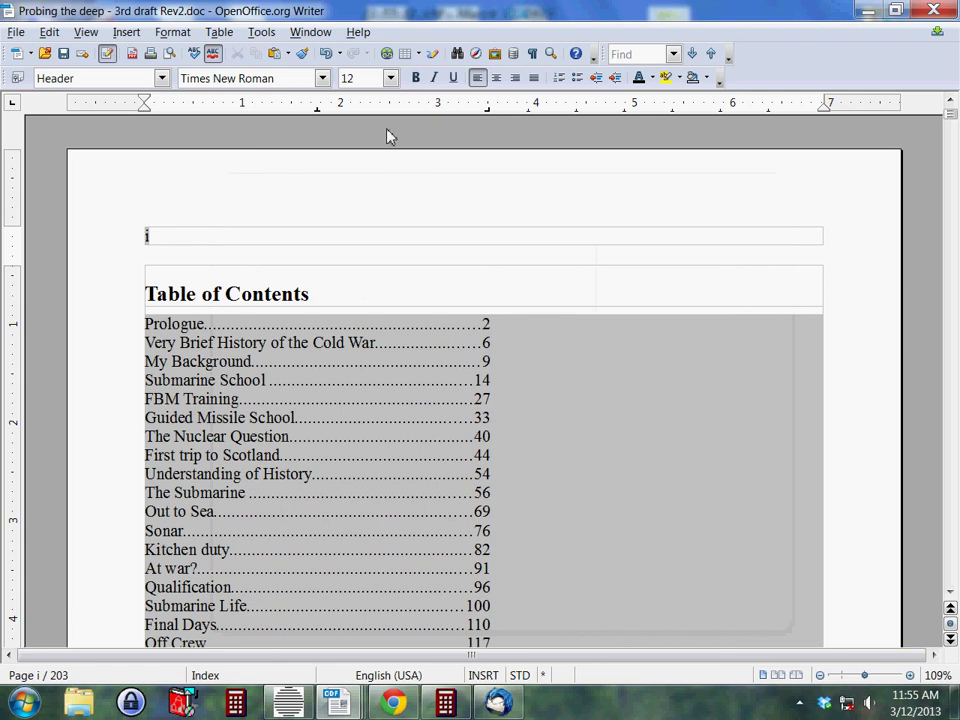
Step: Center the 'i' page number in the contents header and check the following page
{"action": "left_click", "coordinate": [495, 78]}
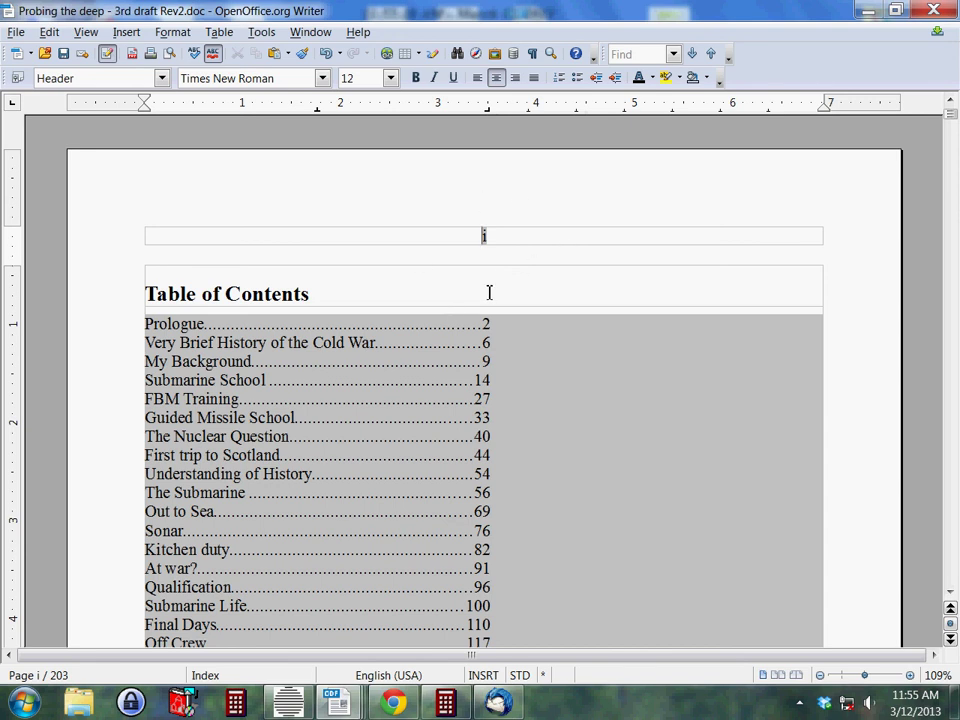
{"action": "scroll", "coordinate": [570, 380], "scroll_direction": "down", "scroll_amount": 15}
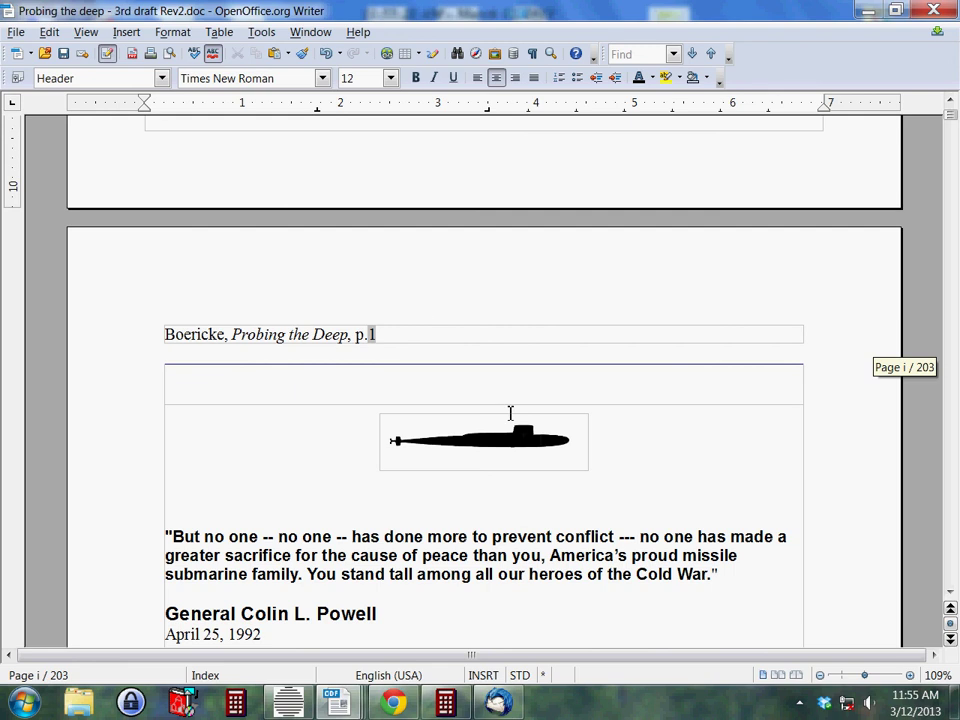
{"action": "scroll", "coordinate": [514, 469], "scroll_direction": "up", "scroll_amount": 12}
{"action": "scroll", "coordinate": [570, 437], "scroll_direction": "up", "scroll_amount": 5}
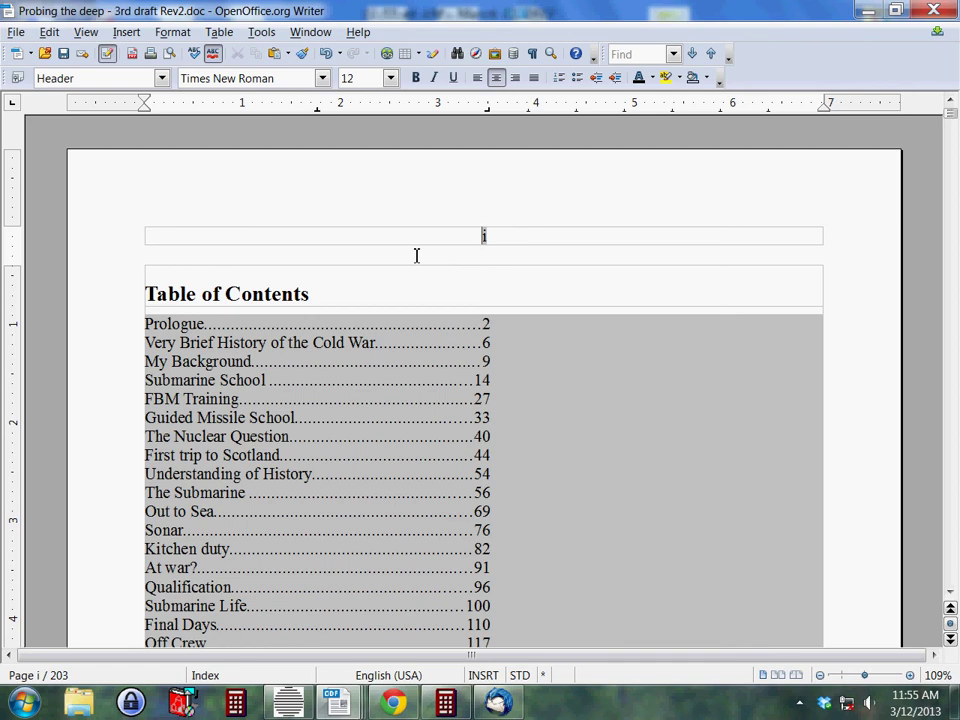
{"action": "scroll", "coordinate": [417, 255], "scroll_direction": "down", "scroll_amount": 15}
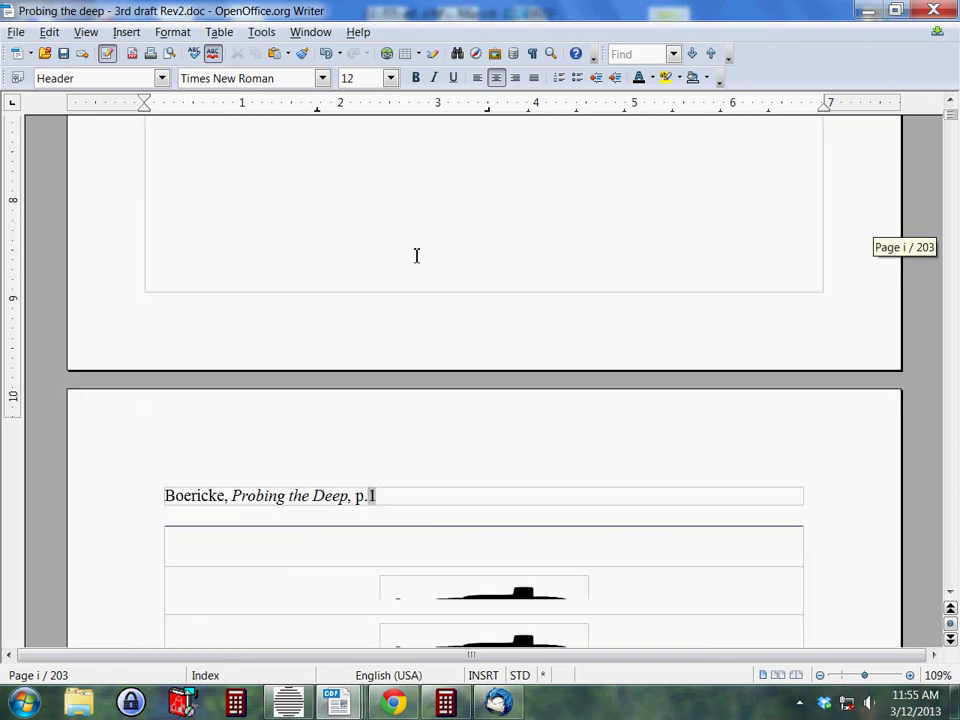
{"action": "scroll", "coordinate": [417, 285], "scroll_direction": "up", "scroll_amount": 15}
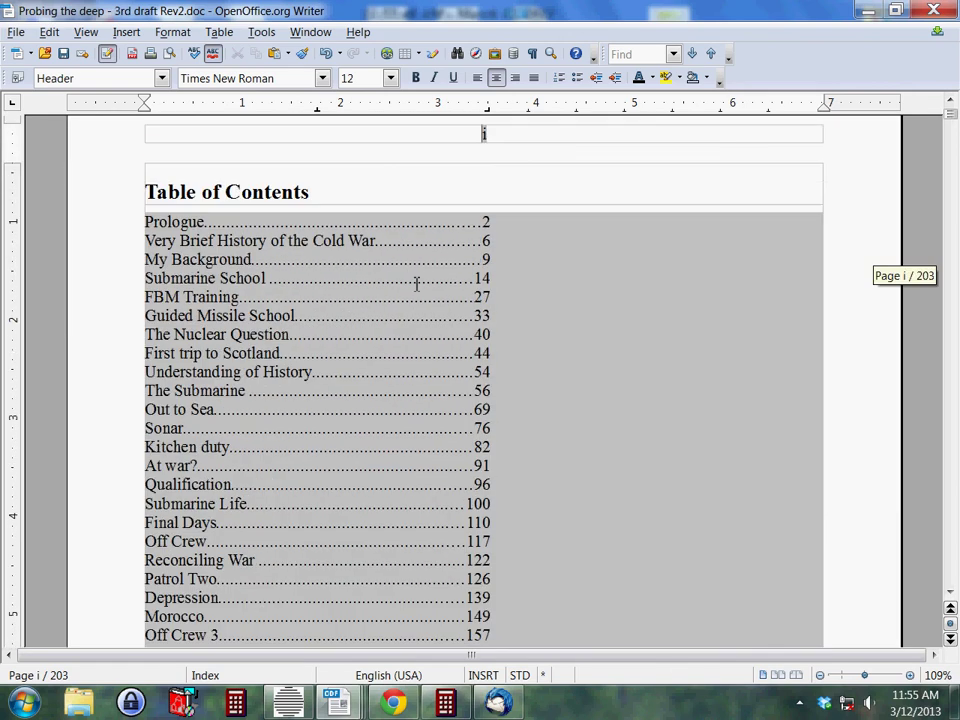